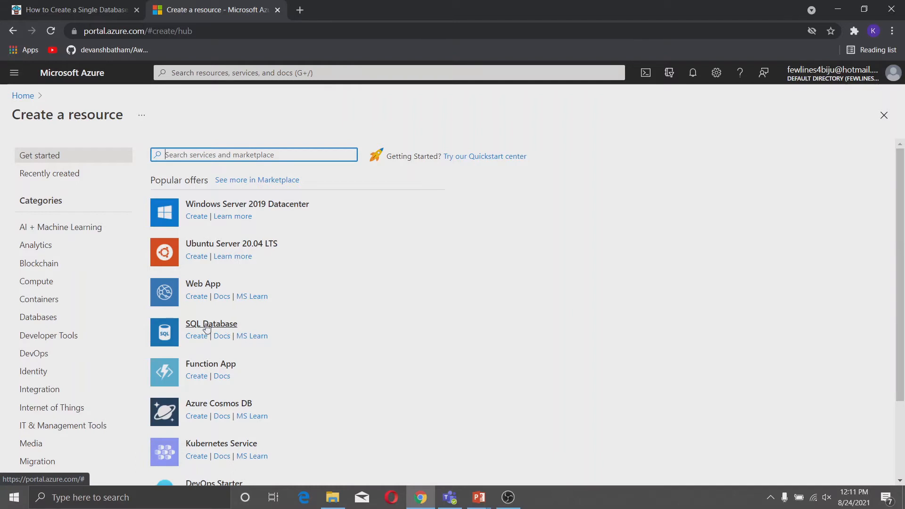
# Start a new SQL Database in resource group GroupAzure with database name DemoDB.
pyautogui.click(73, 318)
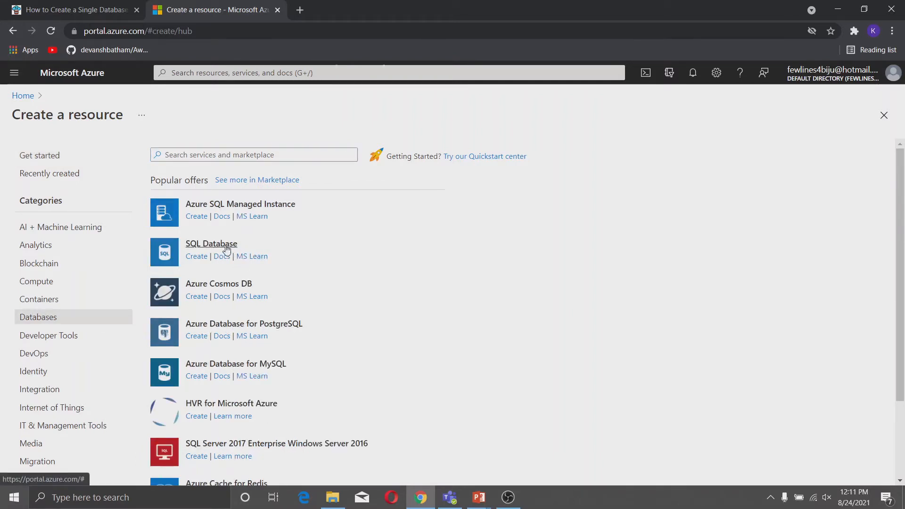
pyautogui.click(187, 245)
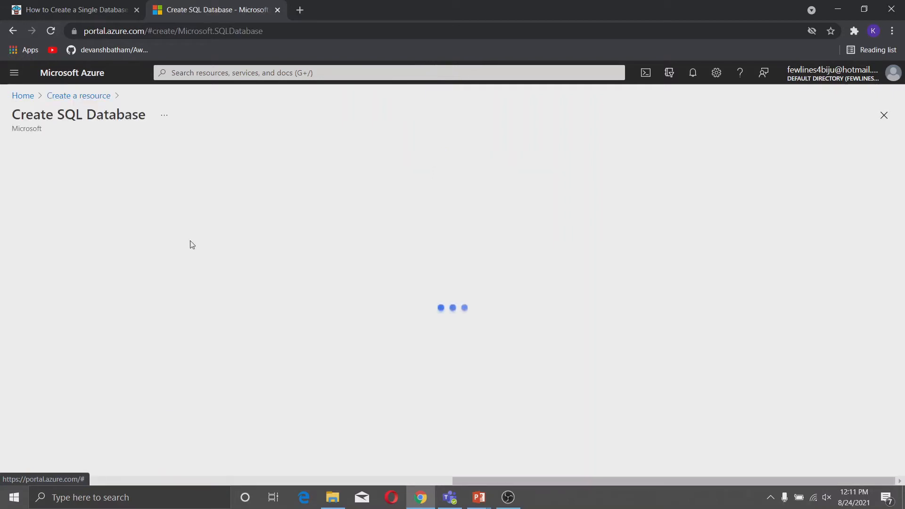
pyautogui.scroll(-1, 239, 251)
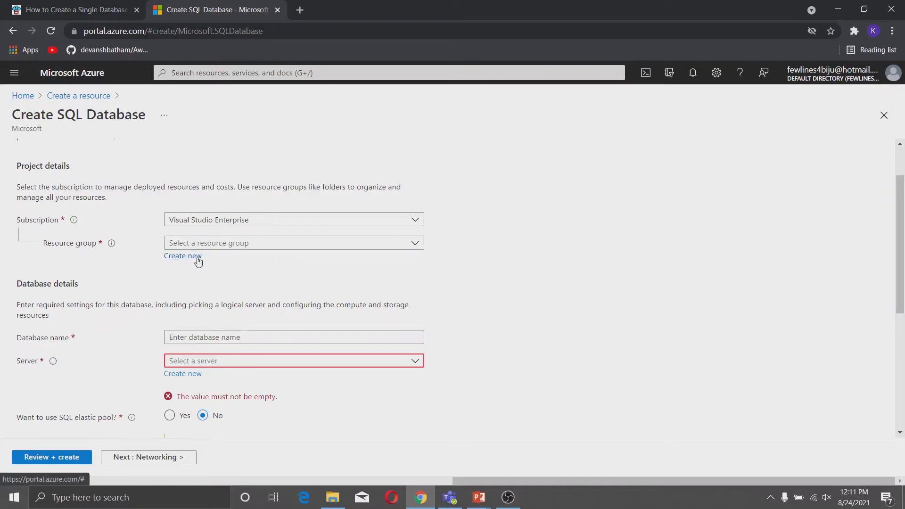
pyautogui.click(245, 246)
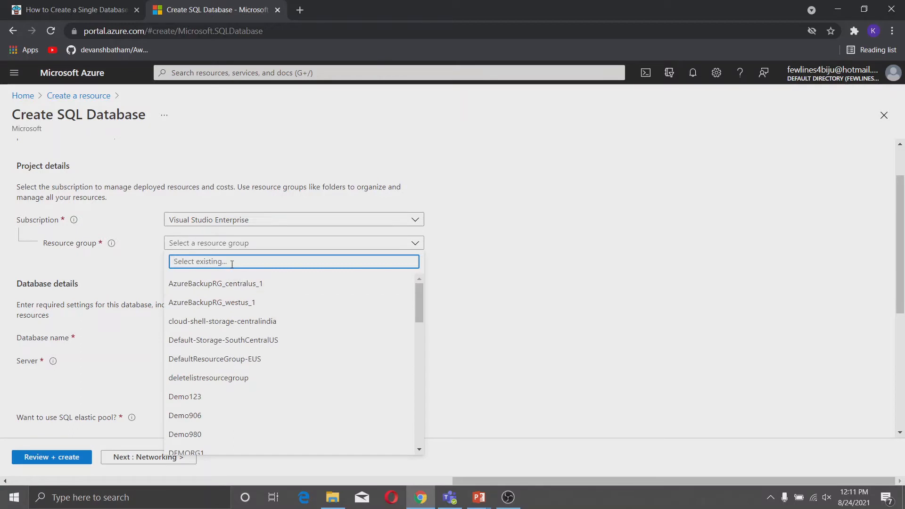
pyautogui.write('GroupAz')
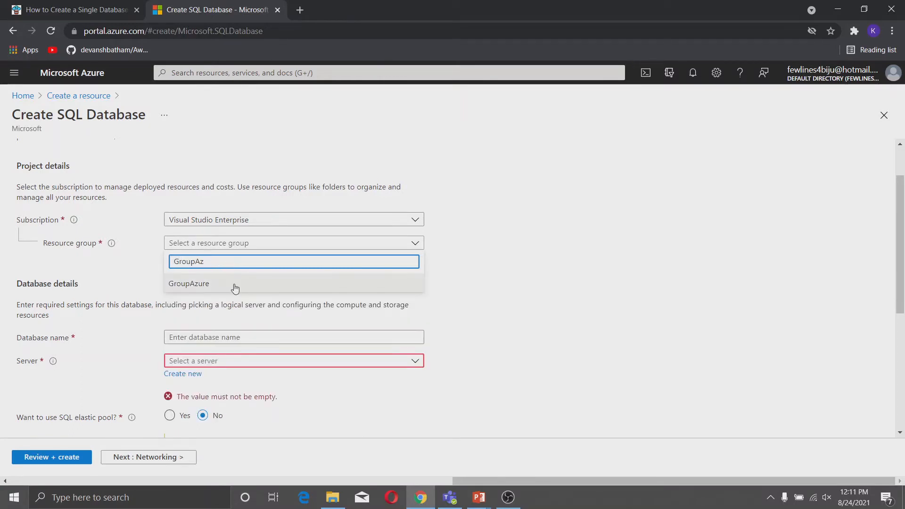
pyautogui.click(232, 284)
pyautogui.click(203, 335)
pyautogui.write('DemoDB')
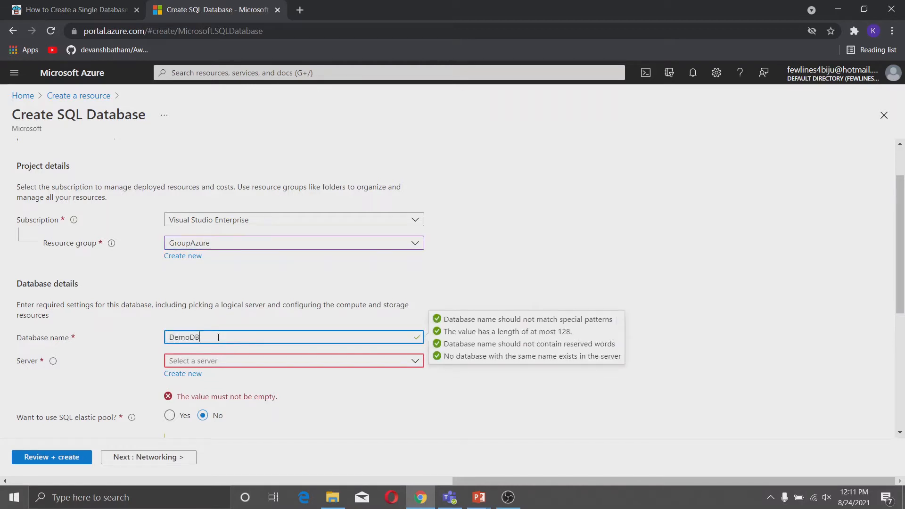
# Find no existing server in the Server list and begin creating a new one.
pyautogui.scroll(-2, 218, 372)
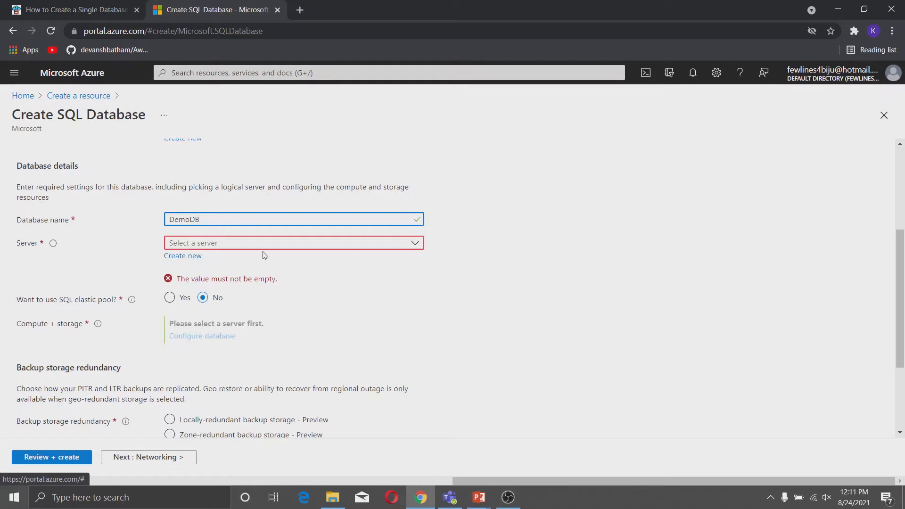
pyautogui.click(276, 246)
pyautogui.click(275, 246)
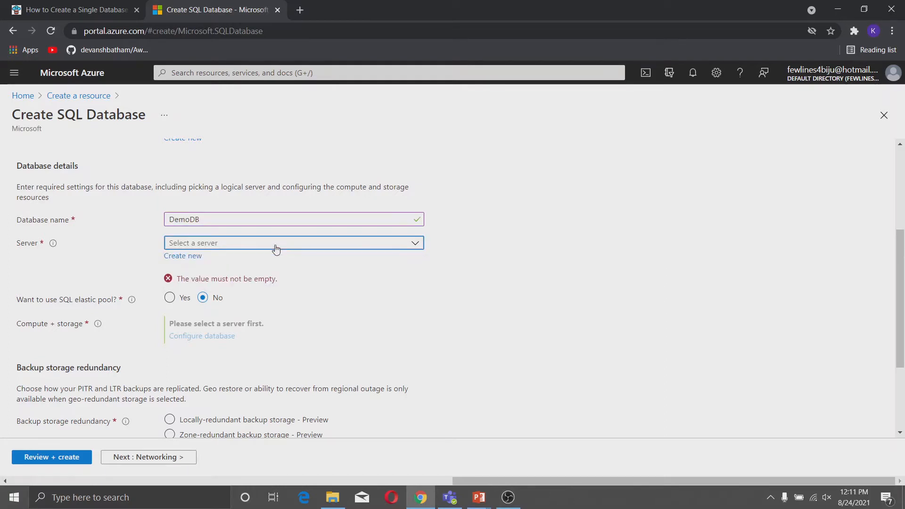
pyautogui.click(276, 249)
pyautogui.click(276, 249)
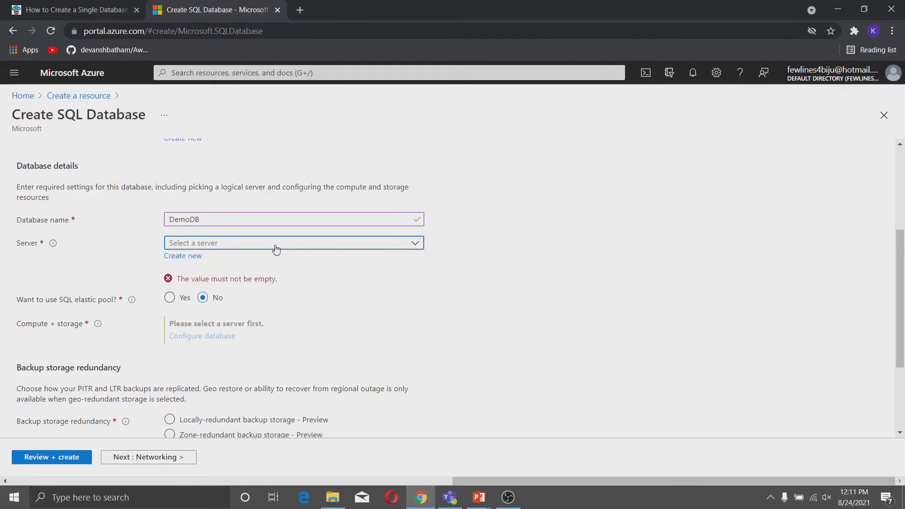
pyautogui.click(202, 257)
# Name the new server mysql100 and enter its admin login, password and confirmation.
pyautogui.click(783, 154)
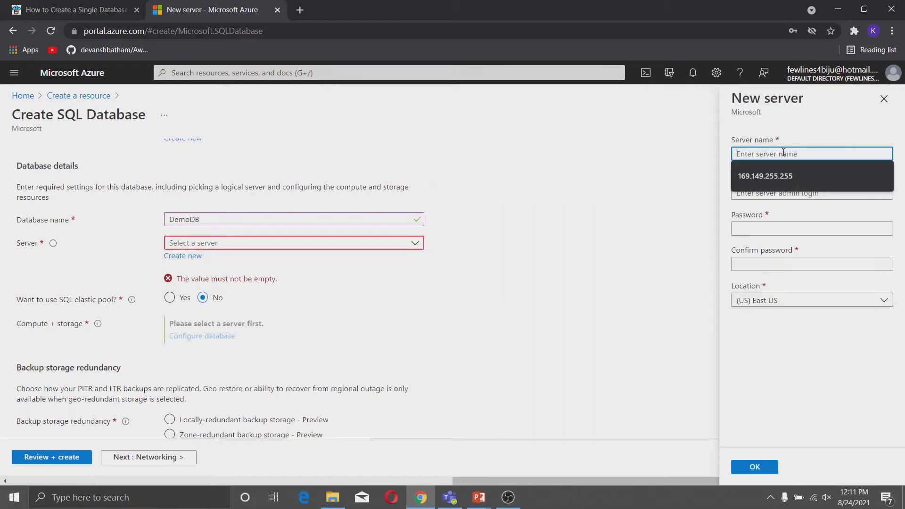
pyautogui.write('mysql')
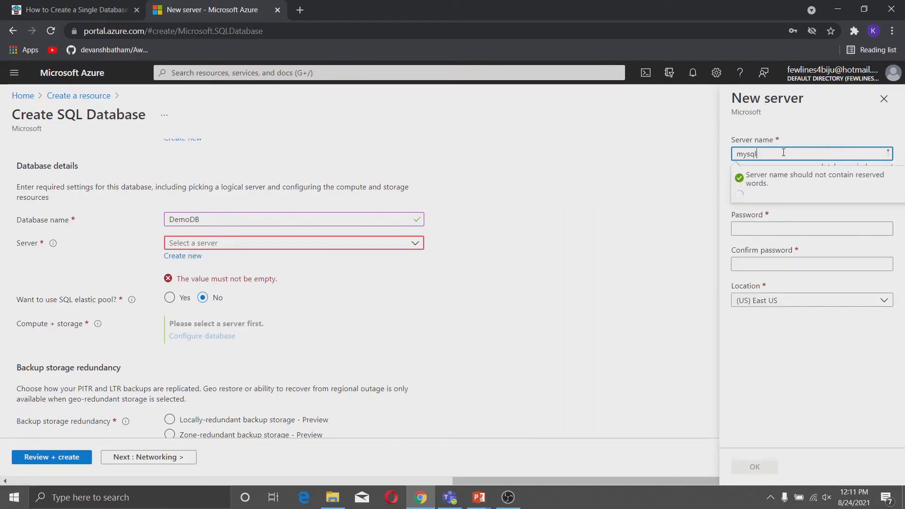
pyautogui.write('100')
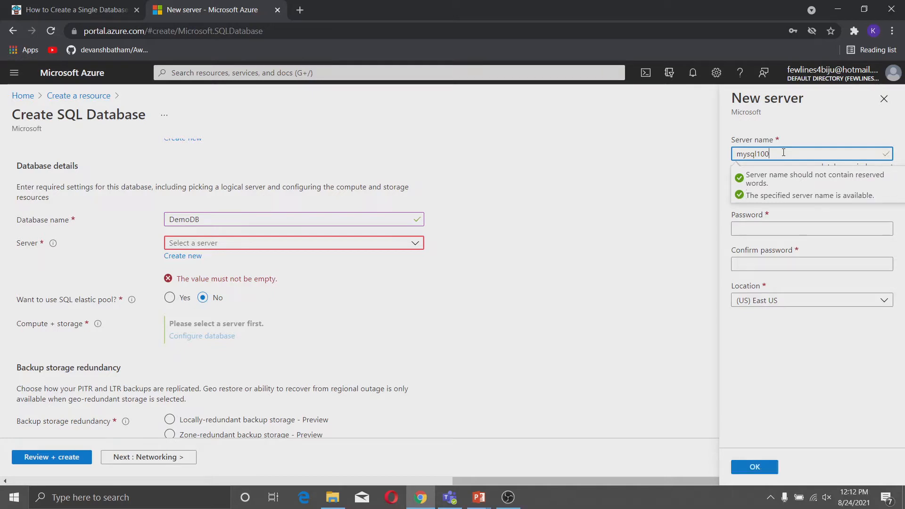
pyautogui.click(777, 194)
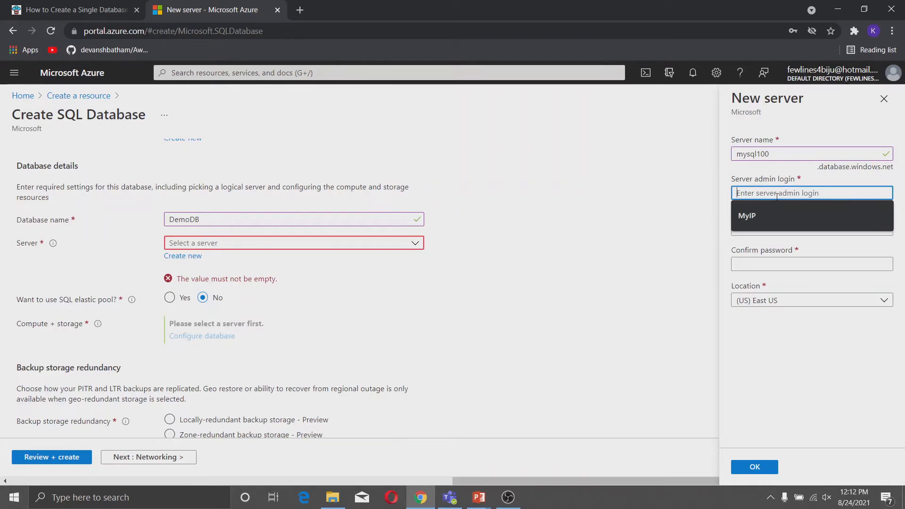
pyautogui.write('azureadmin')
pyautogui.press('Tab')
pyautogui.write('Password1!')
pyautogui.press('Tab')
pyautogui.write('Passwo')
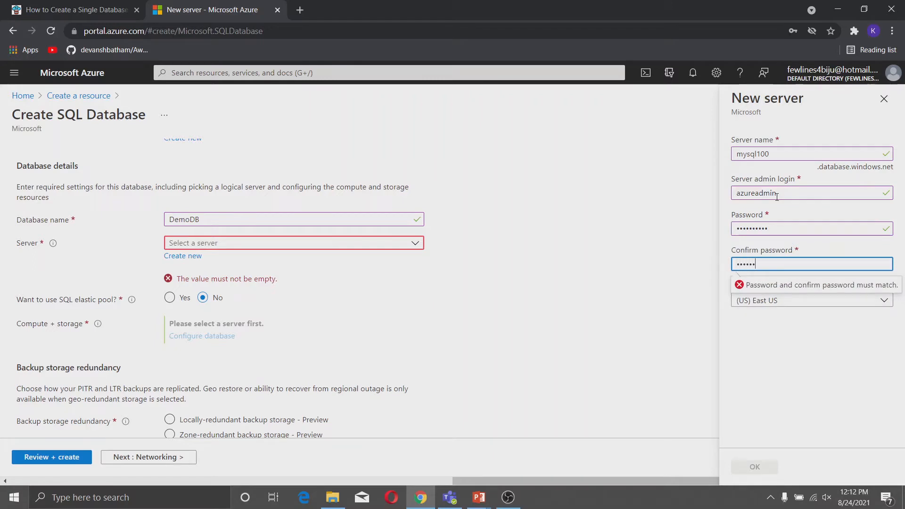
pyautogui.press('BackSpace')
pyautogui.press('BackSpace')
pyautogui.press('BackSpace')
pyautogui.press('BackSpace')
pyautogui.press('BackSpace')
pyautogui.write('Passw!')
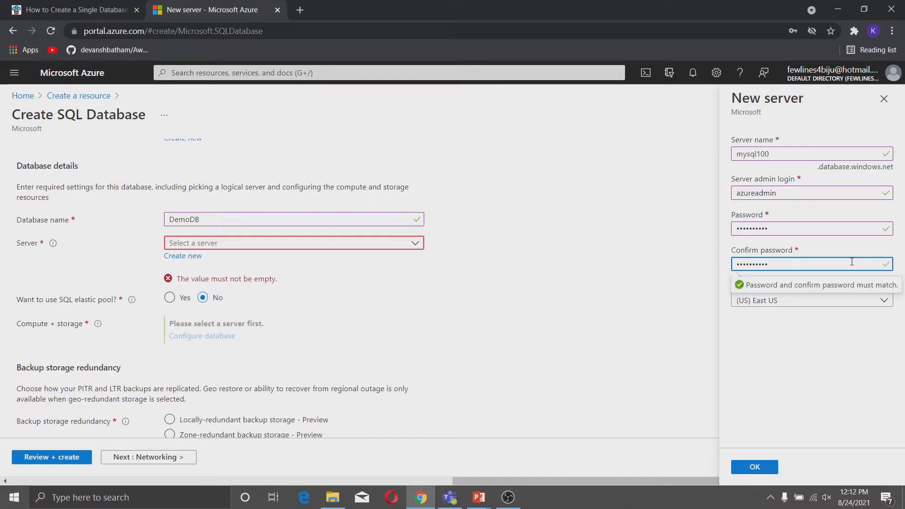
# Keep East US as the server location and confirm the new server.
pyautogui.click(824, 302)
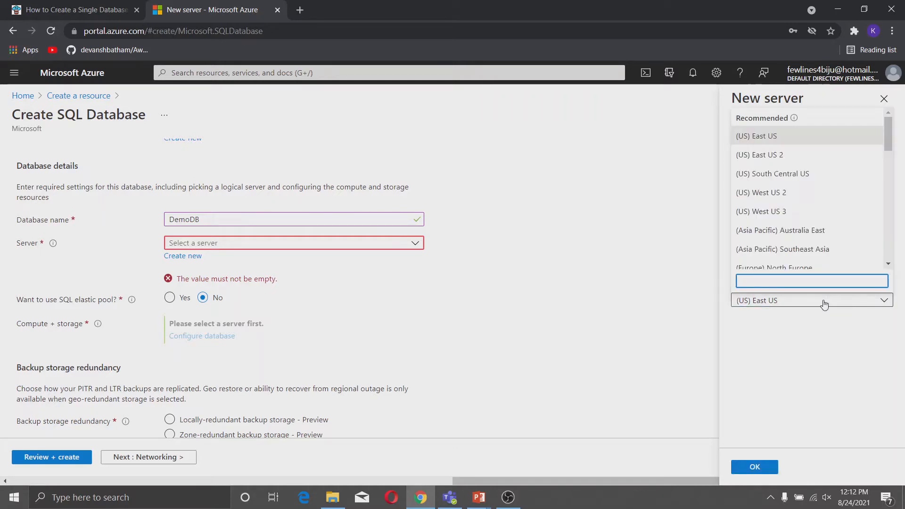
pyautogui.click(779, 138)
pyautogui.click(773, 468)
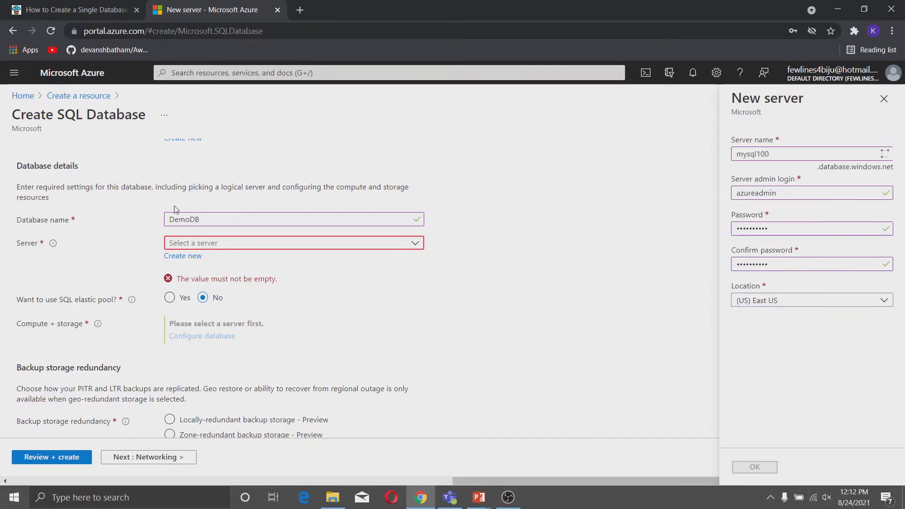
pyautogui.scroll(-1, 193, 233)
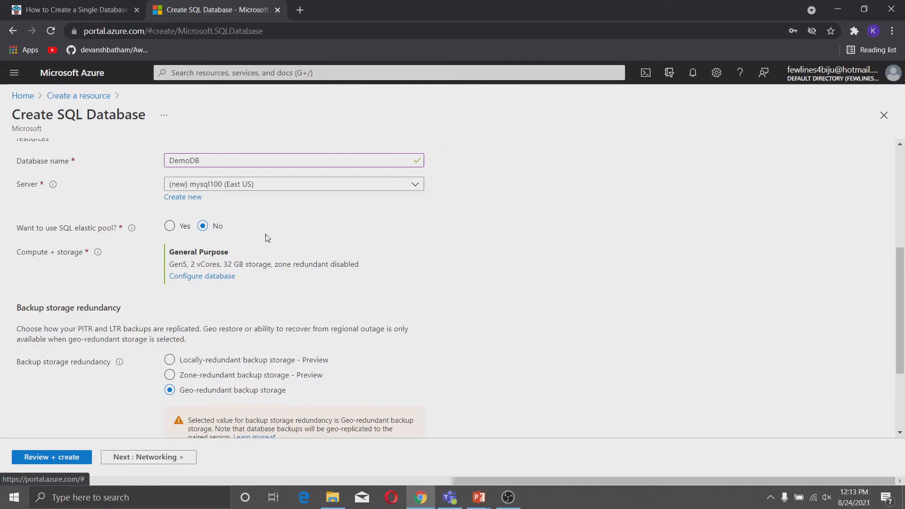
# Choose the General Purpose tier with Serverless compute on Gen5 hardware.
pyautogui.click(227, 278)
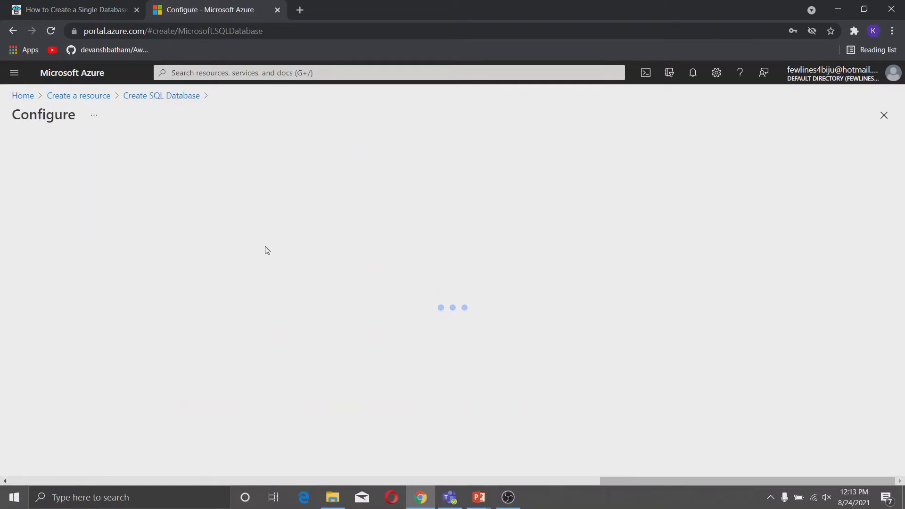
pyautogui.click(291, 238)
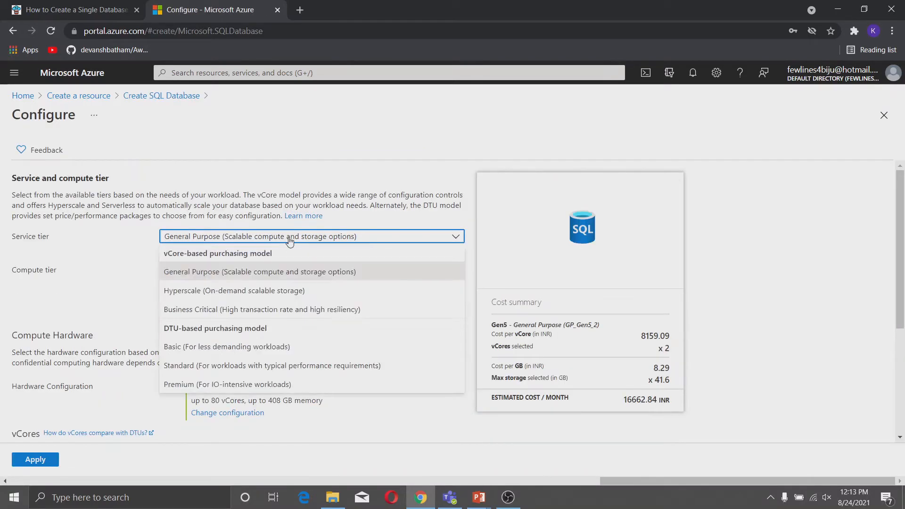
pyautogui.click(234, 277)
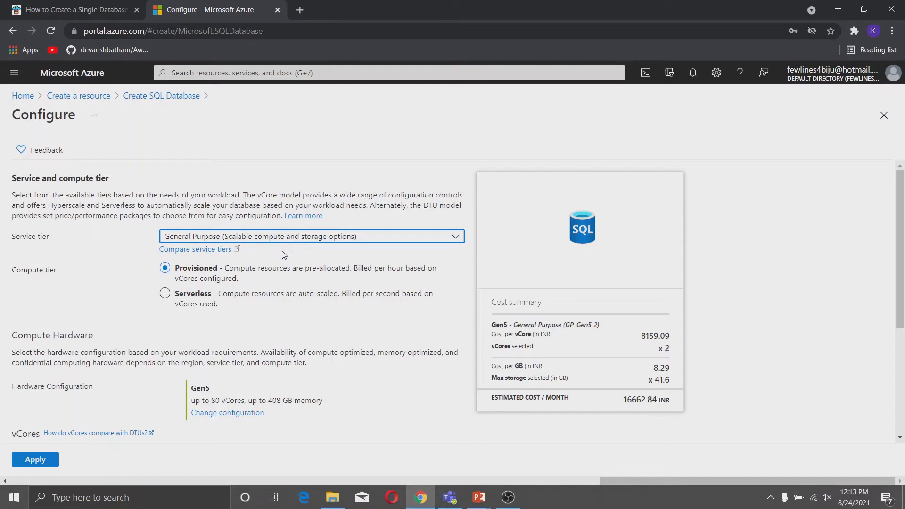
pyautogui.click(162, 293)
pyautogui.click(164, 267)
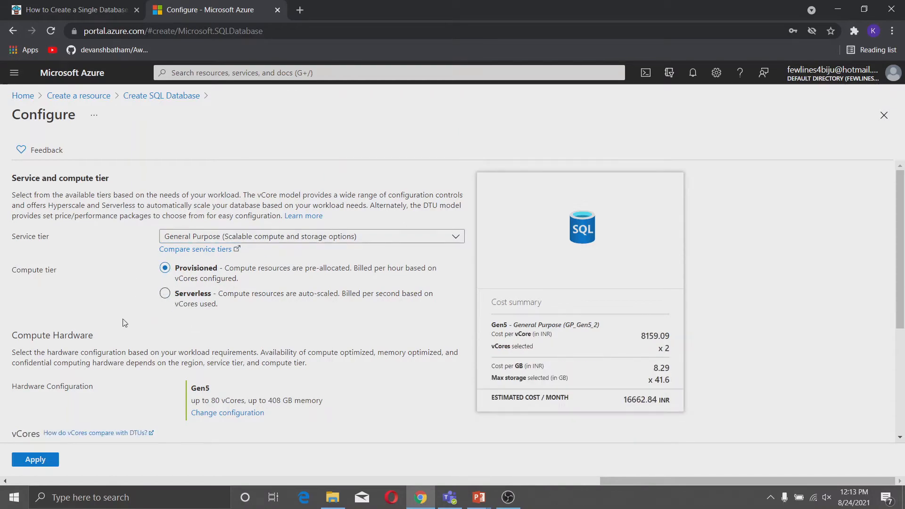
pyautogui.click(164, 293)
pyautogui.scroll(-3, 135, 299)
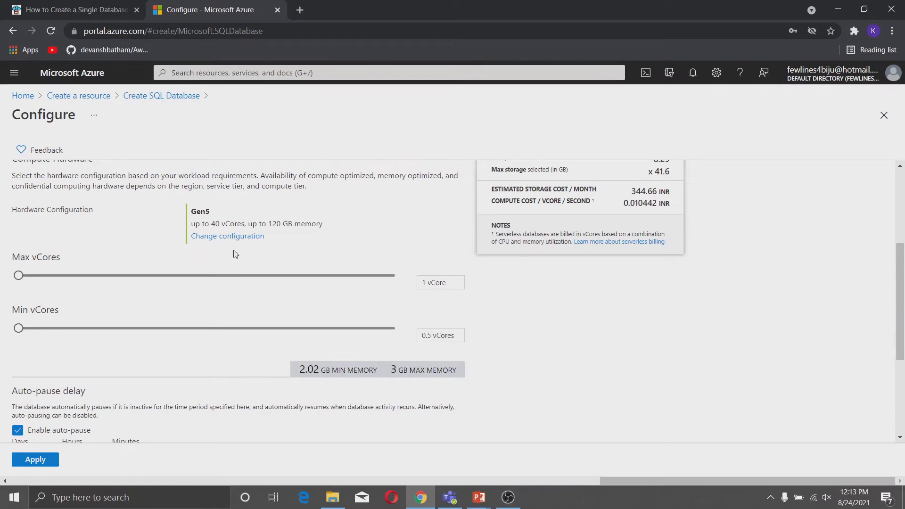
pyautogui.scroll(2, 231, 254)
pyautogui.click(242, 297)
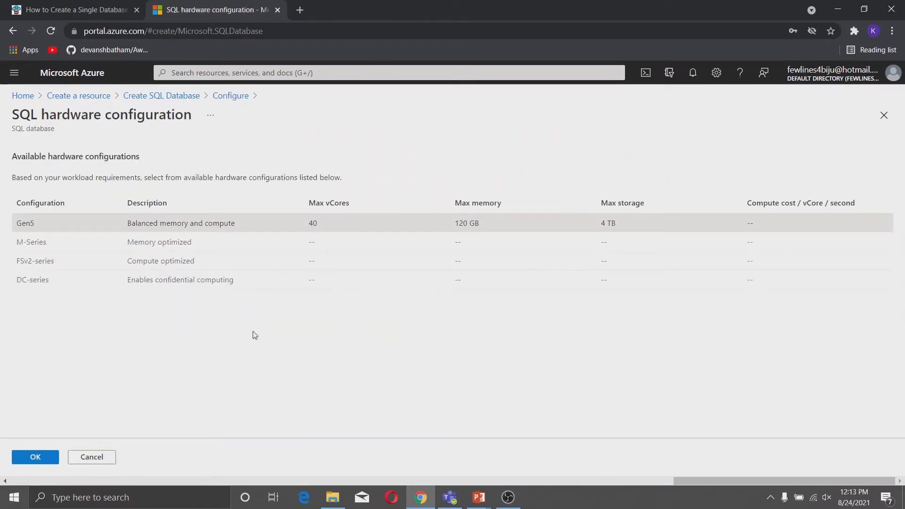
pyautogui.click(40, 456)
pyautogui.scroll(-3, 133, 367)
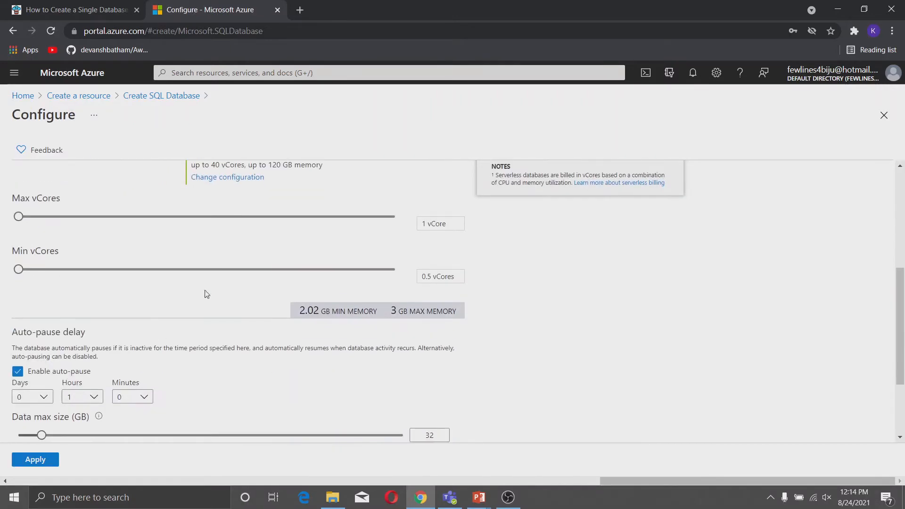
# Adjust max vCores, enable auto-pause after 1 hour, cap data size at 10 GB, and apply.
pyautogui.moveTo(20, 218)
pyautogui.mouseDown()
pyautogui.moveTo(344, 214)
pyautogui.moveTo(18, 217)
pyautogui.mouseUp()
pyautogui.moveTo(19, 272)
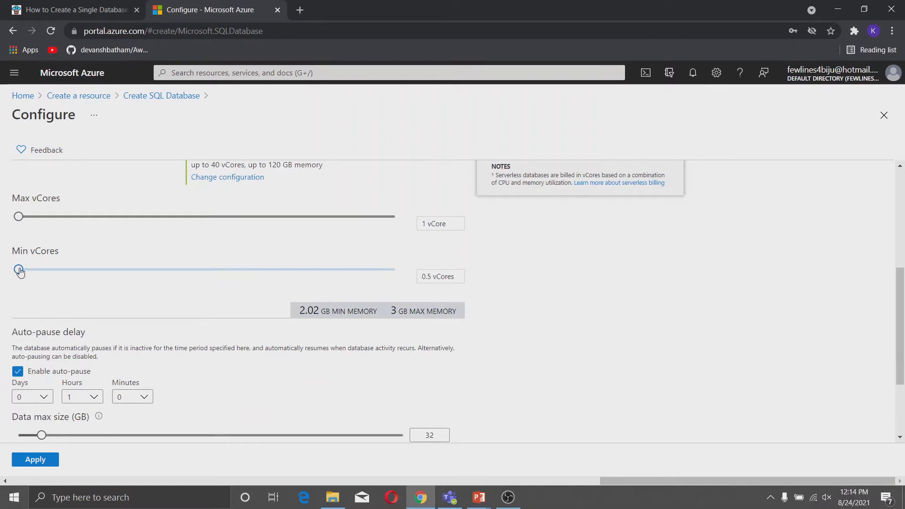
pyautogui.scroll(-3, 127, 315)
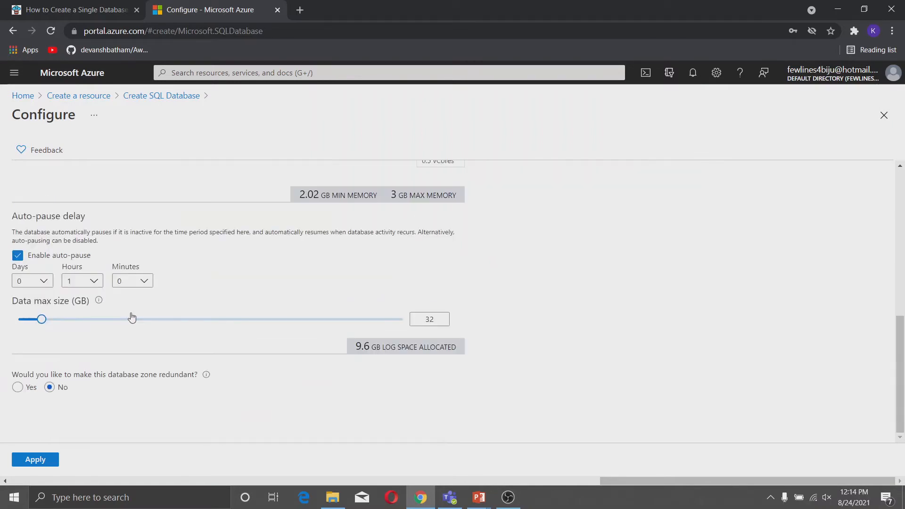
pyautogui.click(19, 257)
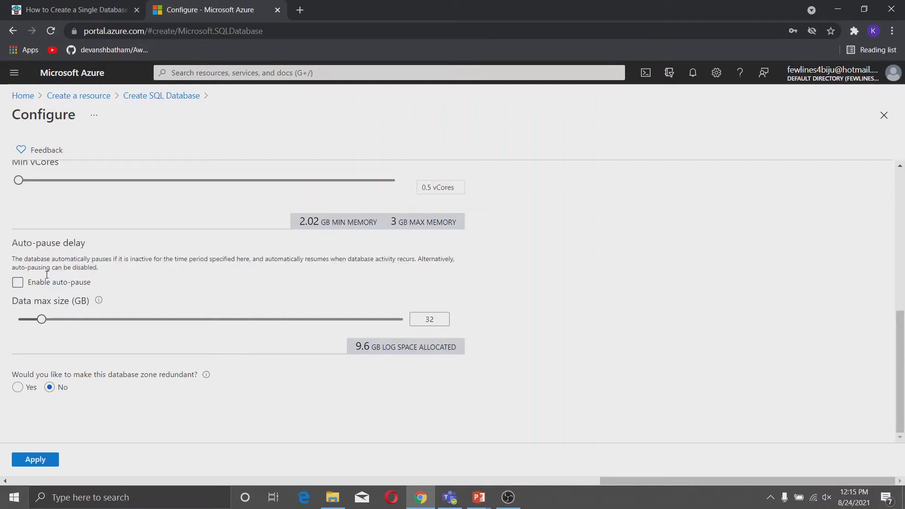
pyautogui.click(19, 283)
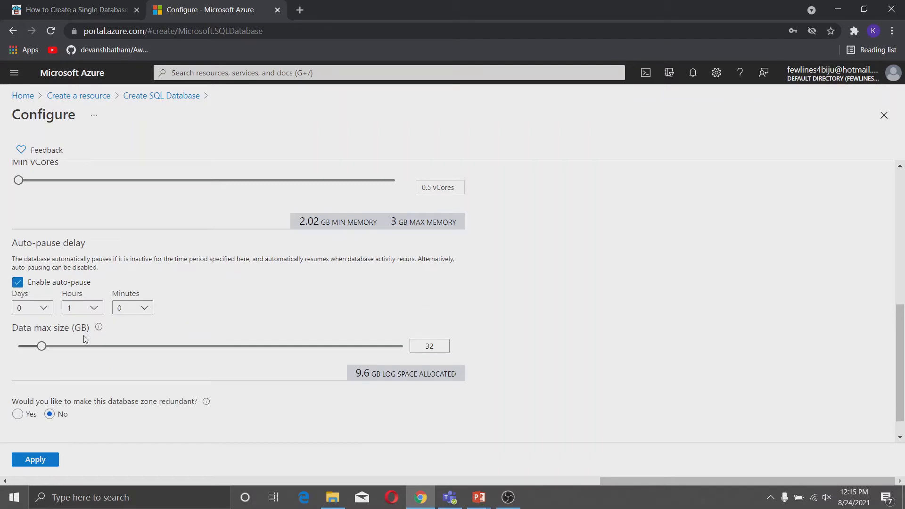
pyautogui.moveTo(40, 325); pyautogui.dragTo(26, 327)
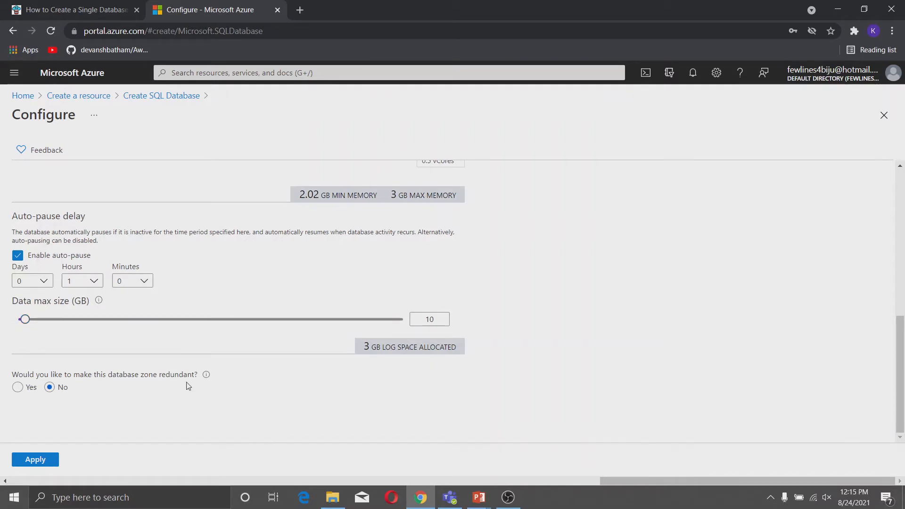
pyautogui.click(54, 459)
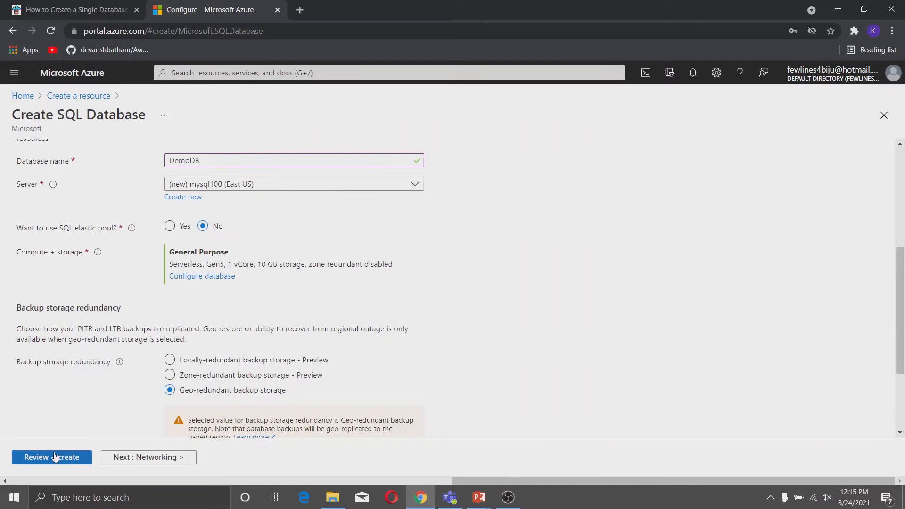
# Use locally-redundant backup storage and public endpoint connectivity for the server.
pyautogui.scroll(-3, 201, 306)
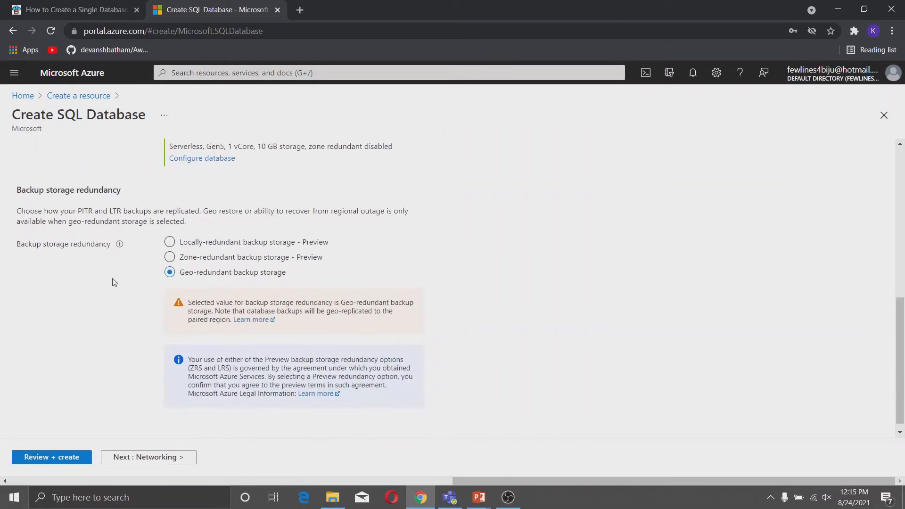
pyautogui.click(170, 245)
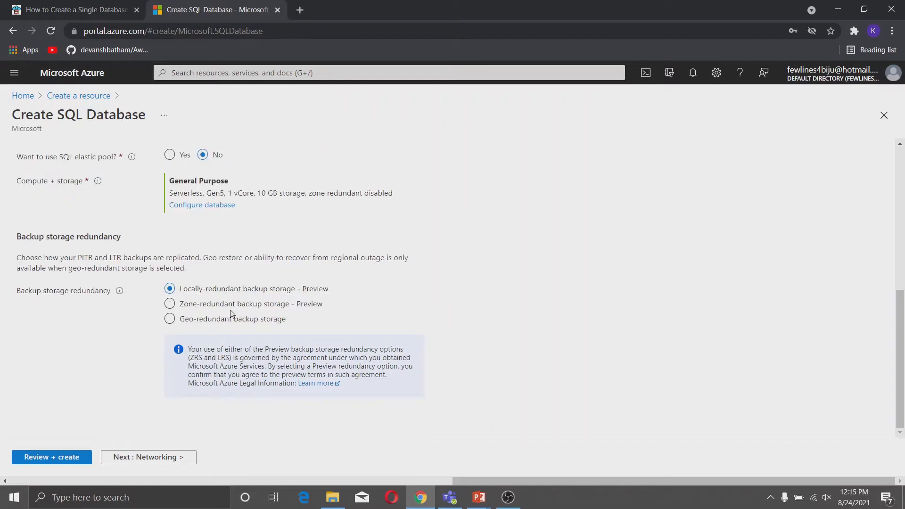
pyautogui.click(168, 456)
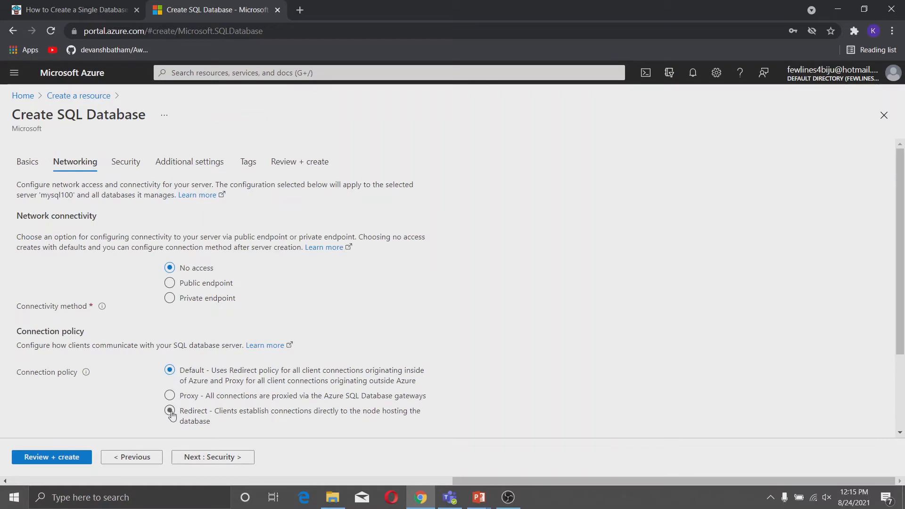
pyautogui.click(170, 283)
pyautogui.scroll(-3, 236, 408)
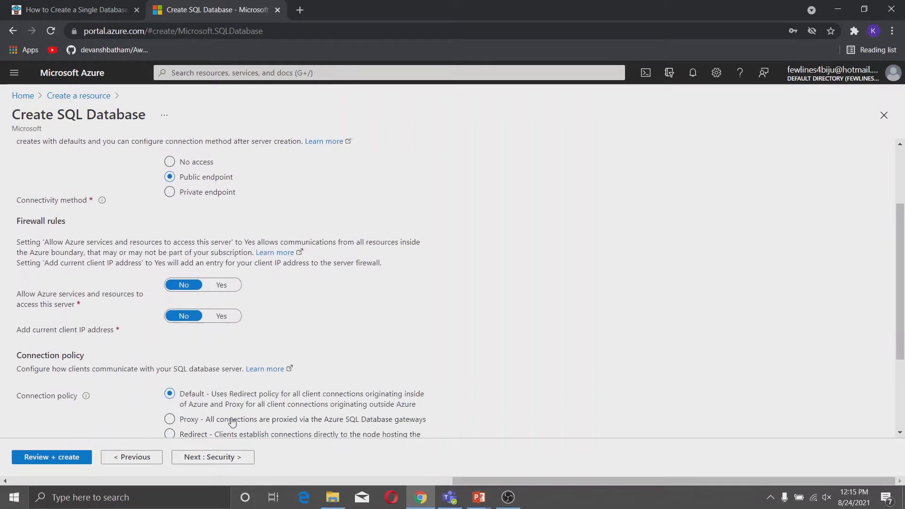
# Add the current client IP to the firewall and keep the Default connection policy.
pyautogui.click(221, 306)
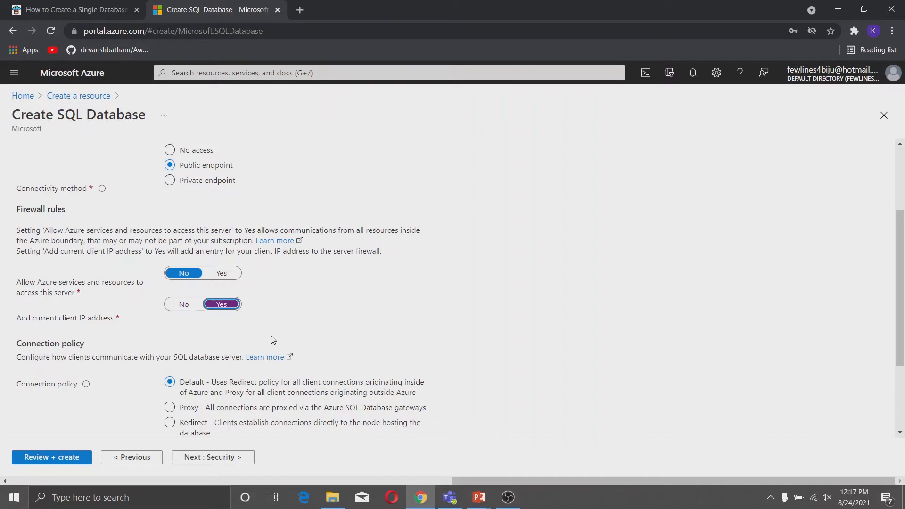
pyautogui.scroll(-3, 273, 339)
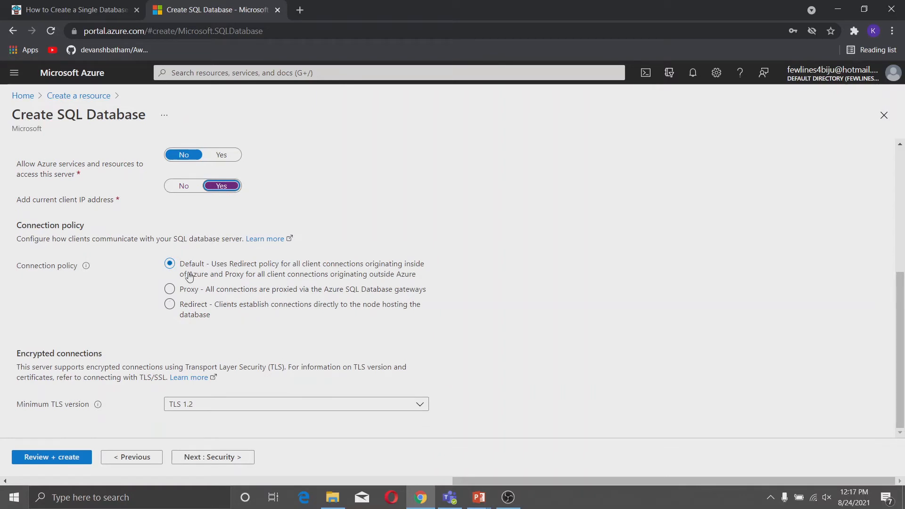
pyautogui.moveTo(86, 267)
pyautogui.click(215, 291)
pyautogui.click(173, 269)
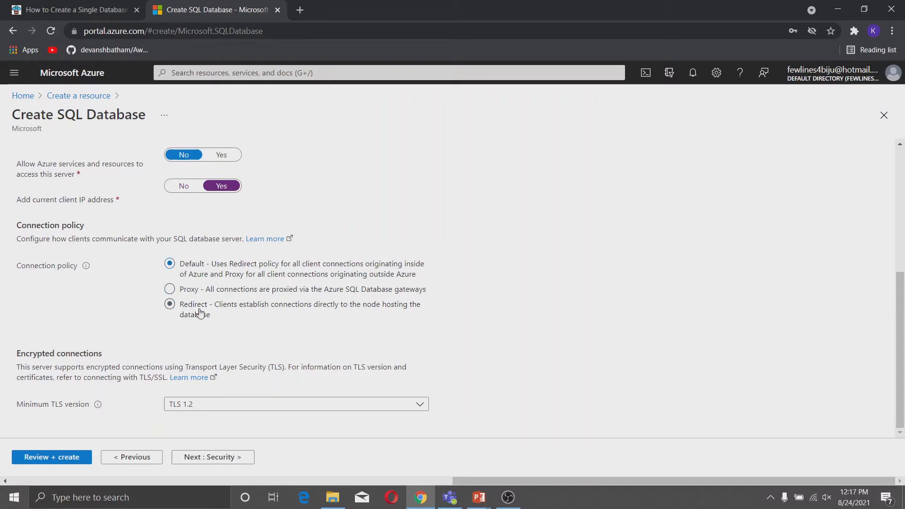
pyautogui.click(216, 457)
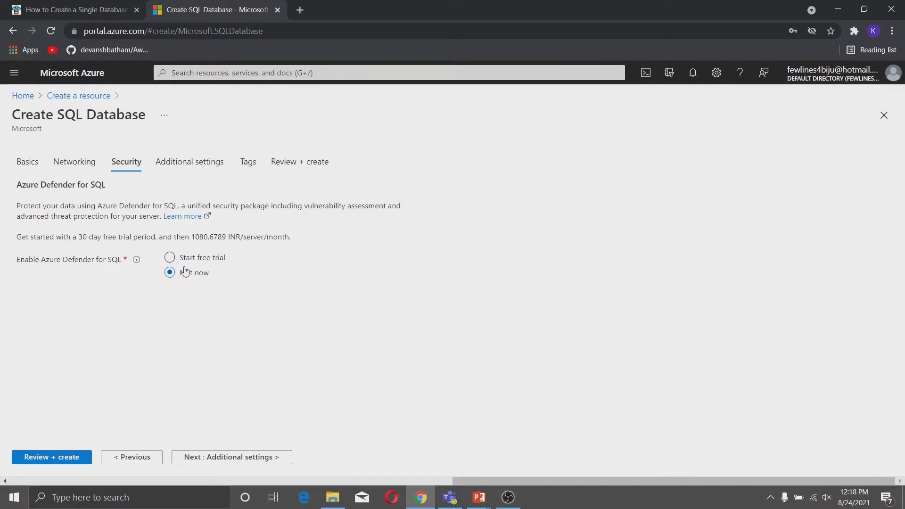
# Keep Azure Defender off and set existing data to the AdventureWorksLT sample.
pyautogui.click(226, 461)
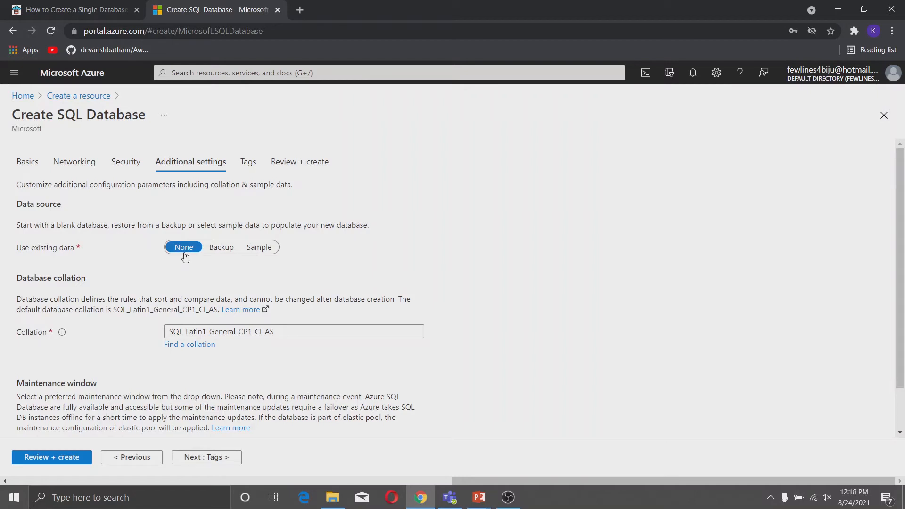
pyautogui.click(223, 249)
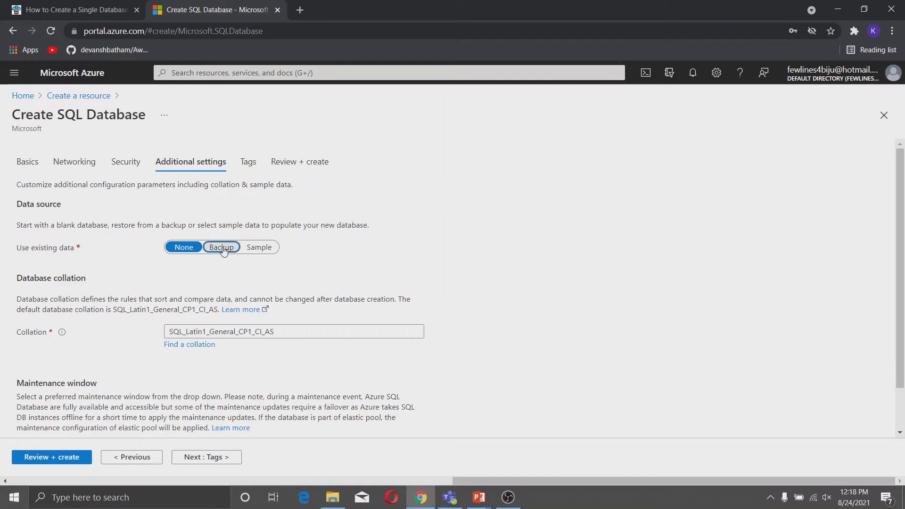
pyautogui.click(266, 250)
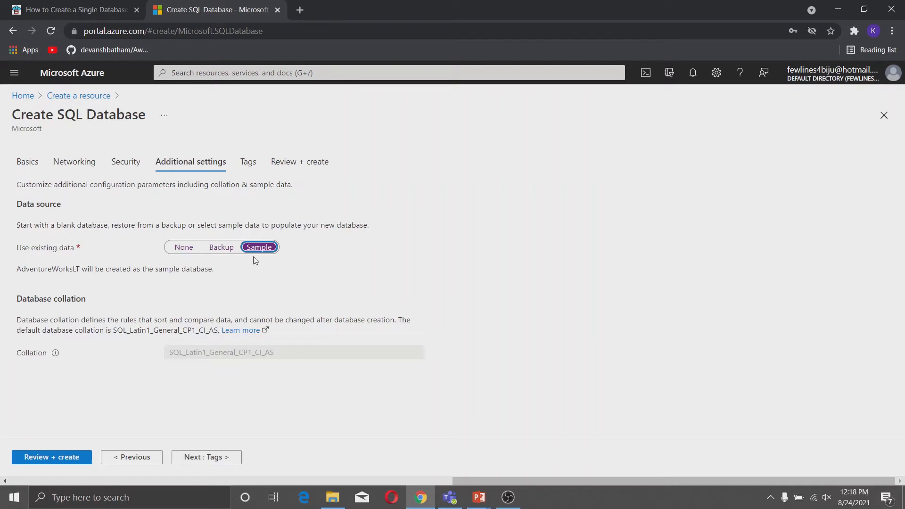
pyautogui.click(197, 460)
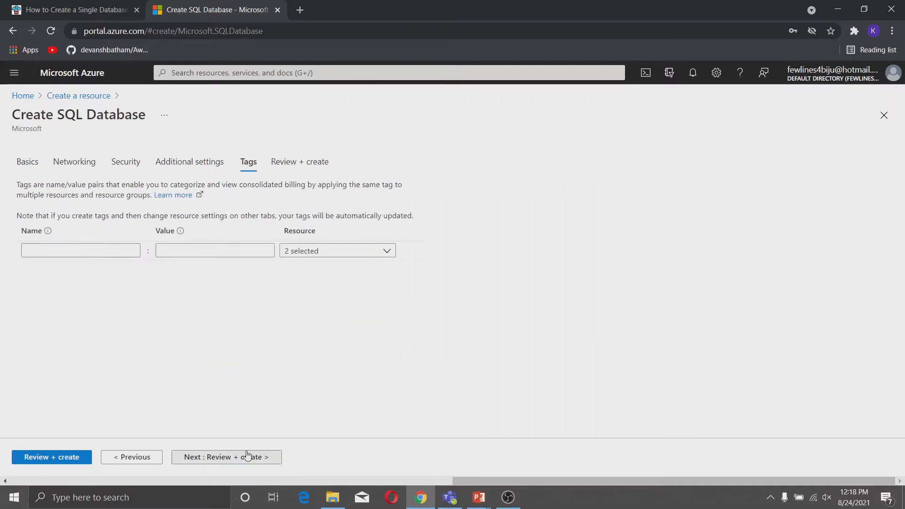
# Review and create DemoDB, then return Home once the deployment completes.
pyautogui.click(248, 461)
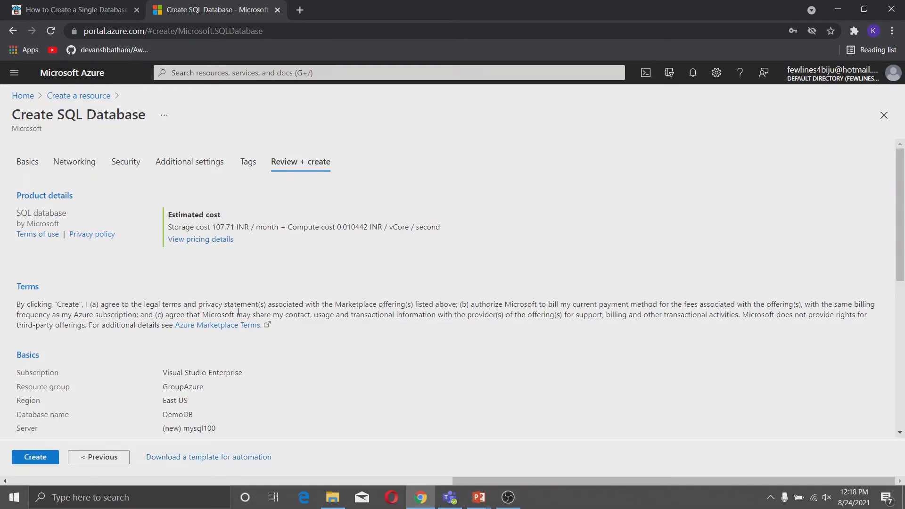
pyautogui.scroll(-10, 239, 311)
pyautogui.scroll(10, 242, 337)
pyautogui.scroll(-8, 245, 337)
pyautogui.scroll(8, 243, 337)
pyautogui.scroll(-10, 195, 362)
pyautogui.click(53, 455)
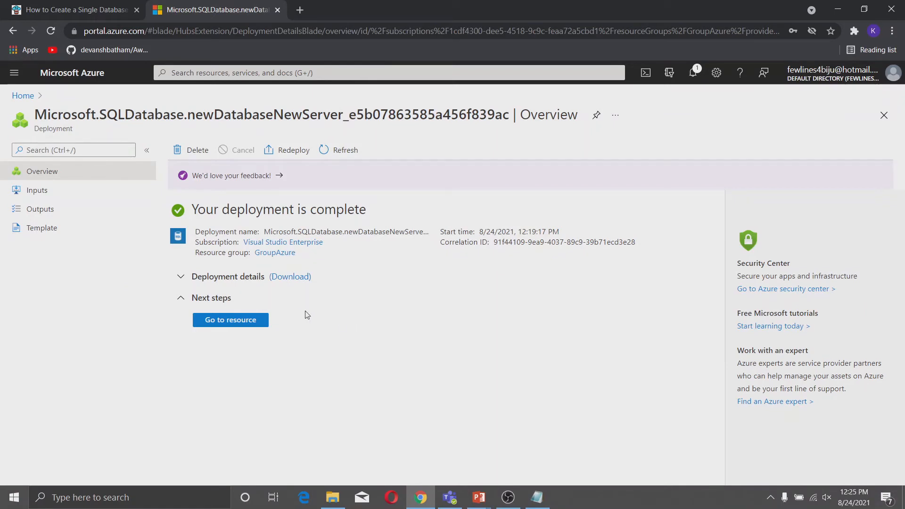
pyautogui.click(29, 95)
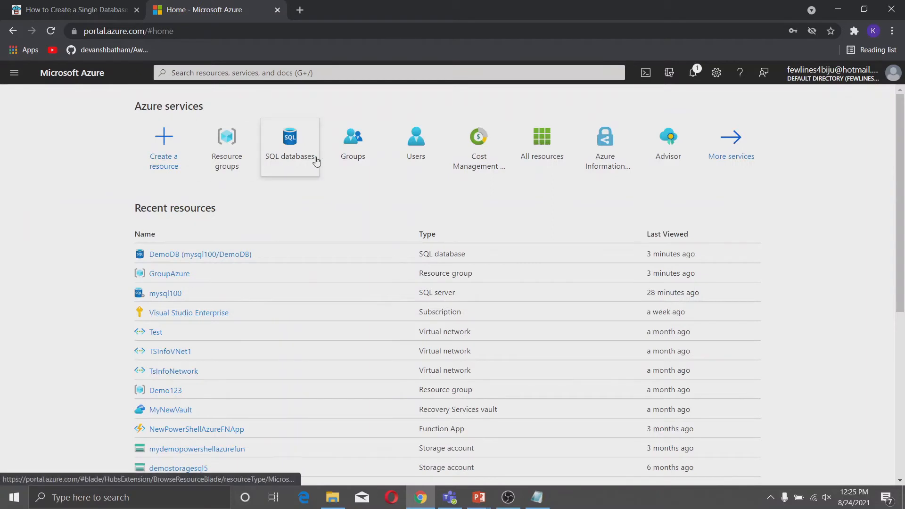
# Open DemoDB's Query editor, sign in with the SQL admin credentials, then open a Bash Cloud Shell.
pyautogui.moveTo(303, 159)
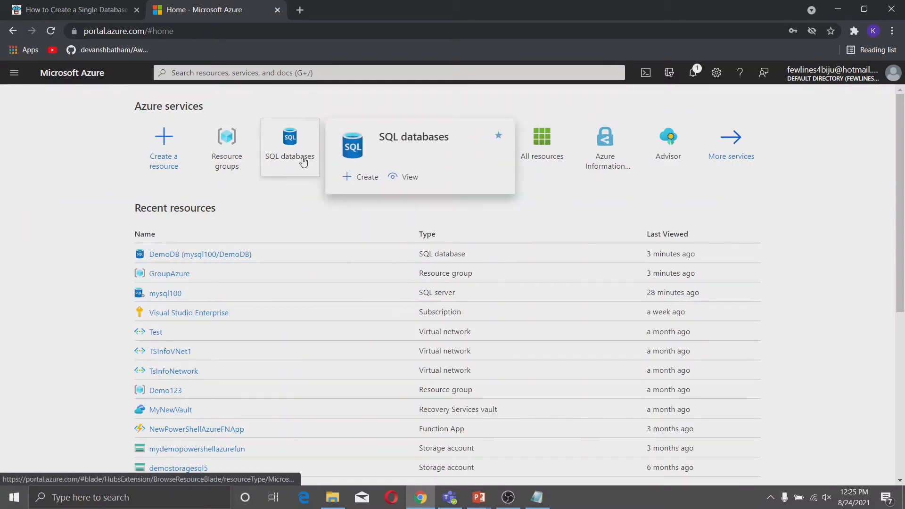
pyautogui.click(303, 161)
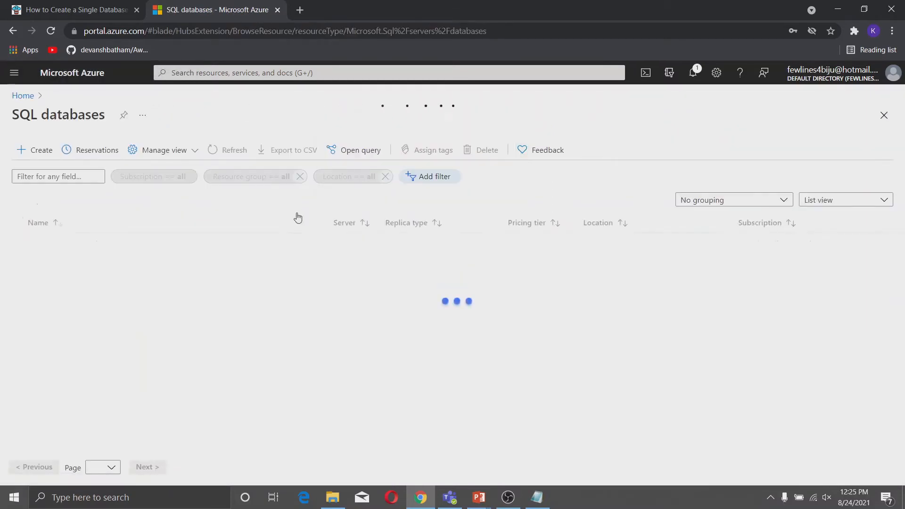
pyautogui.click(110, 245)
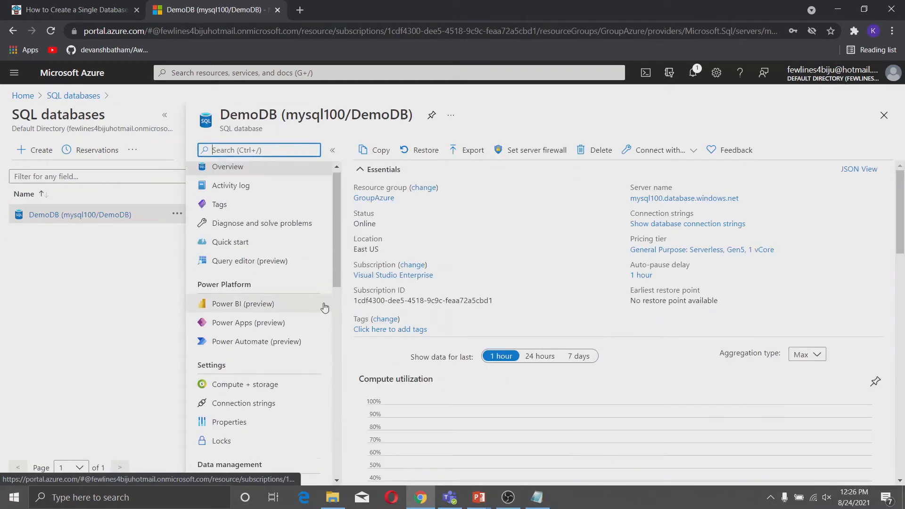
pyautogui.click(278, 267)
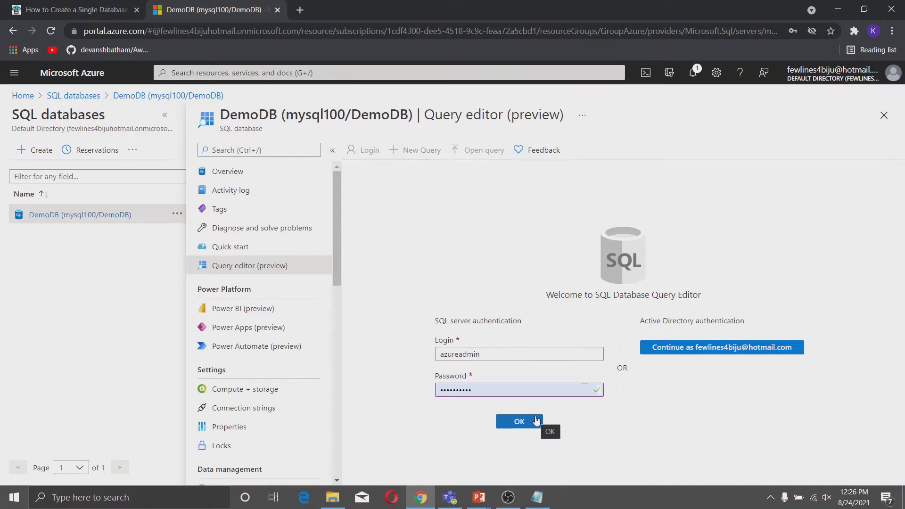
pyautogui.click(536, 421)
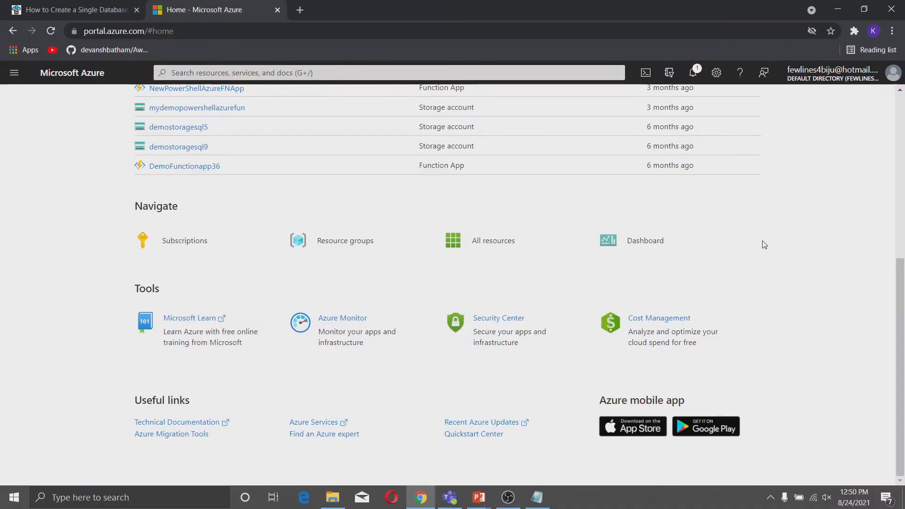
pyautogui.click(645, 74)
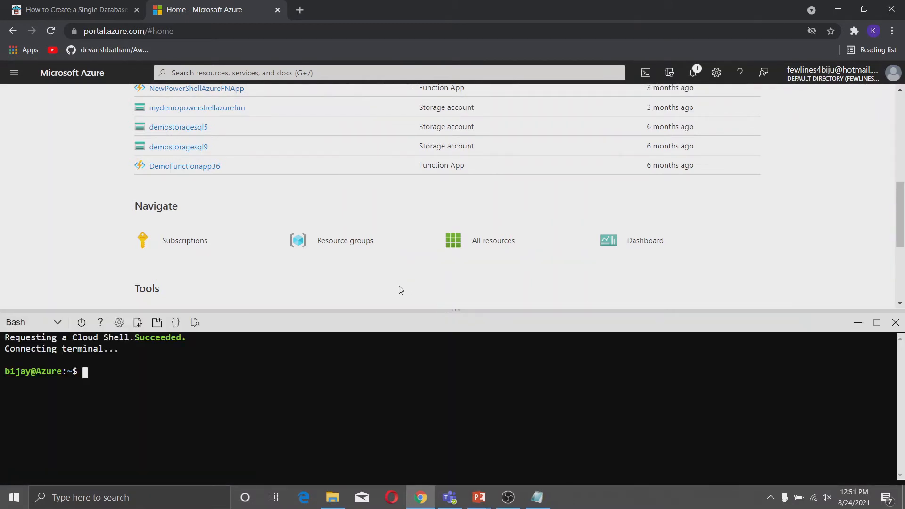
# Copy the parameter-setting code block from the tutorial article.
pyautogui.click(109, 12)
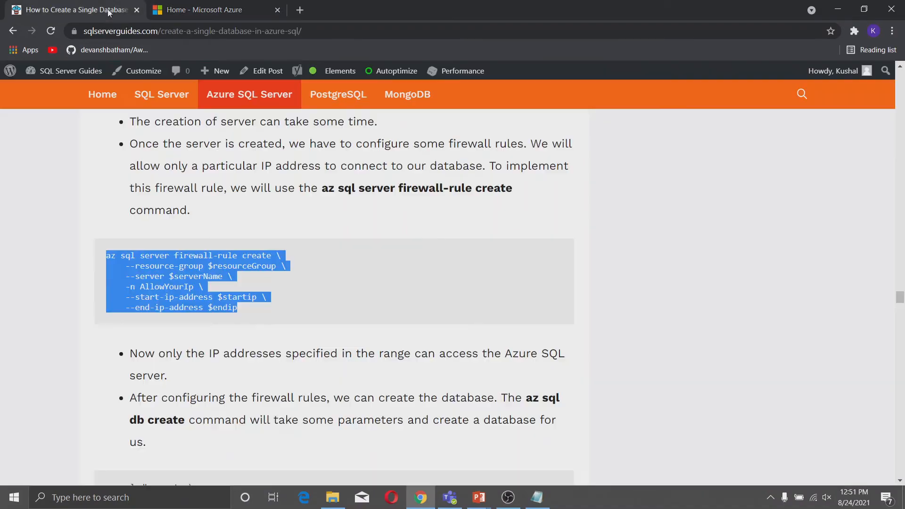
pyautogui.scroll(20, 476, 364)
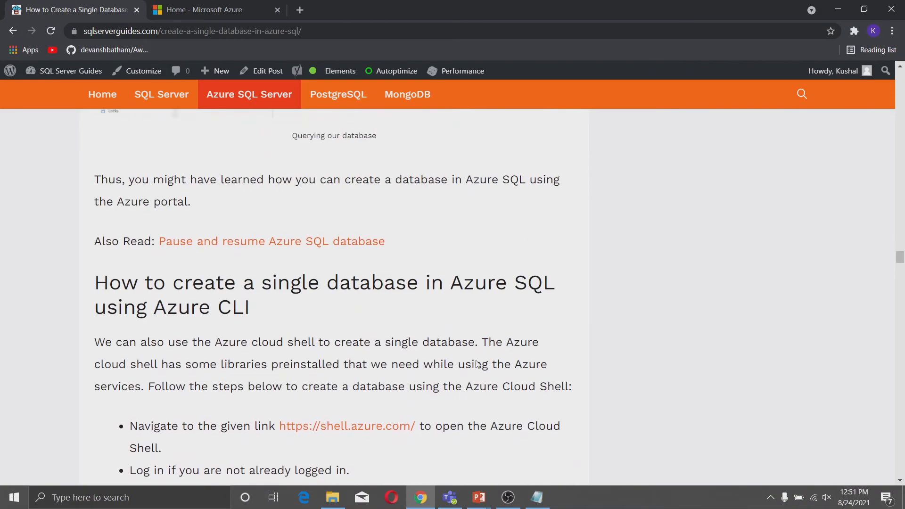
pyautogui.scroll(-3, 490, 338)
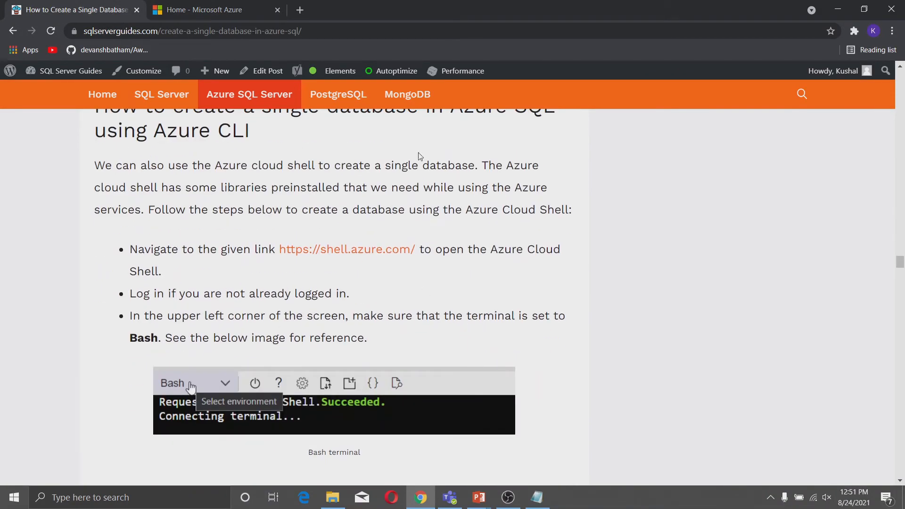
pyautogui.scroll(-1, 252, 278)
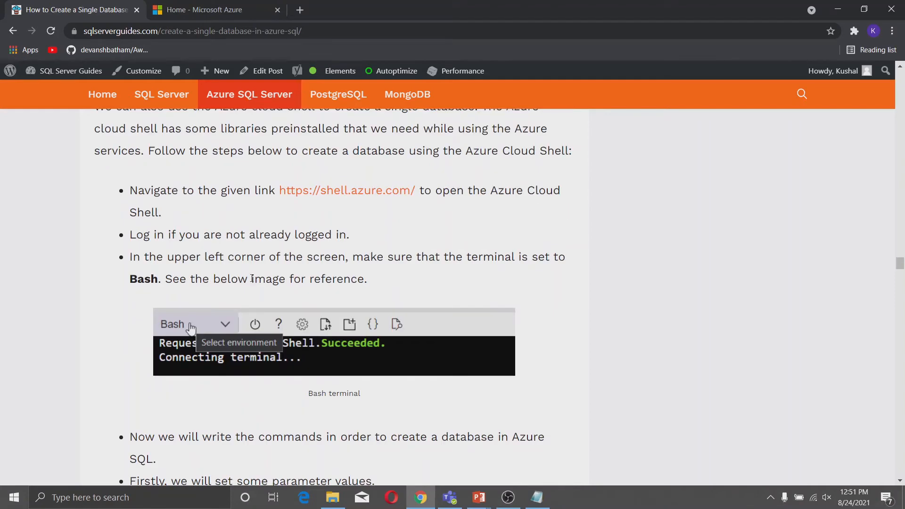
pyautogui.scroll(-4, 266, 282)
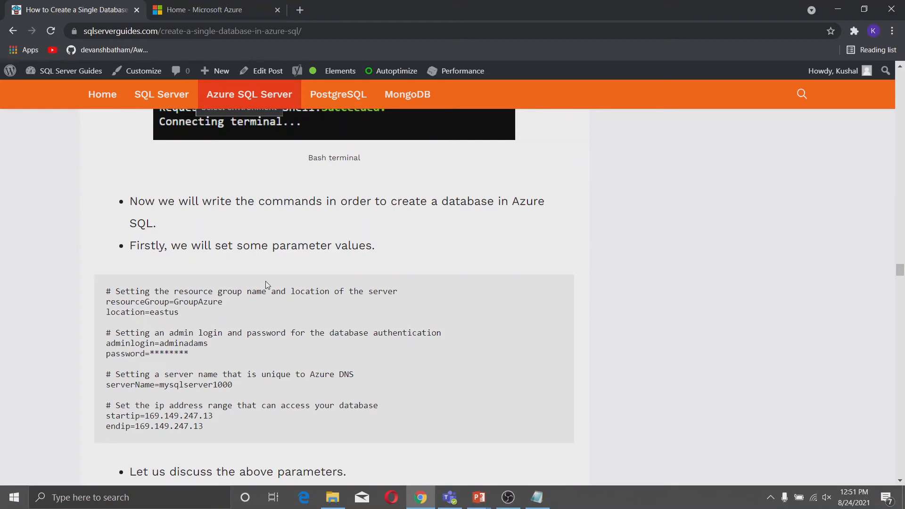
pyautogui.scroll(-2, 266, 282)
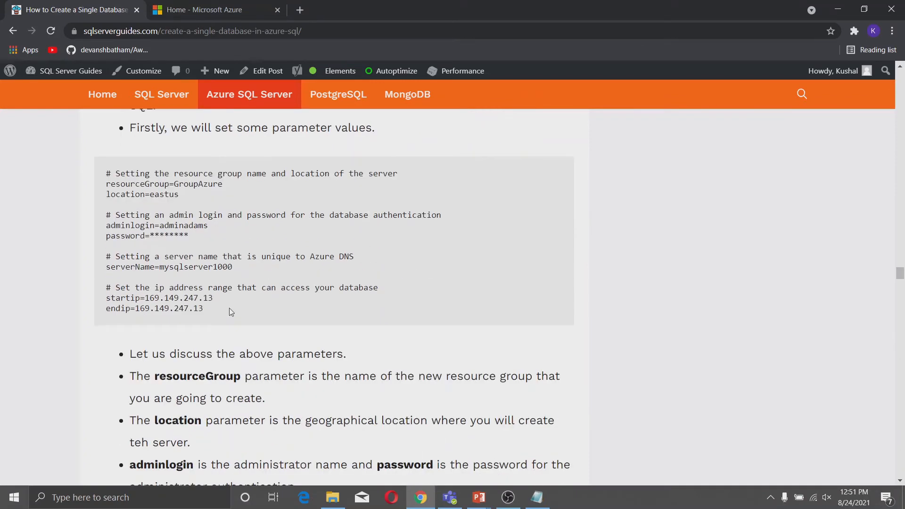
pyautogui.moveTo(231, 312); pyautogui.dragTo(122, 173)
pyautogui.rightClick(147, 193)
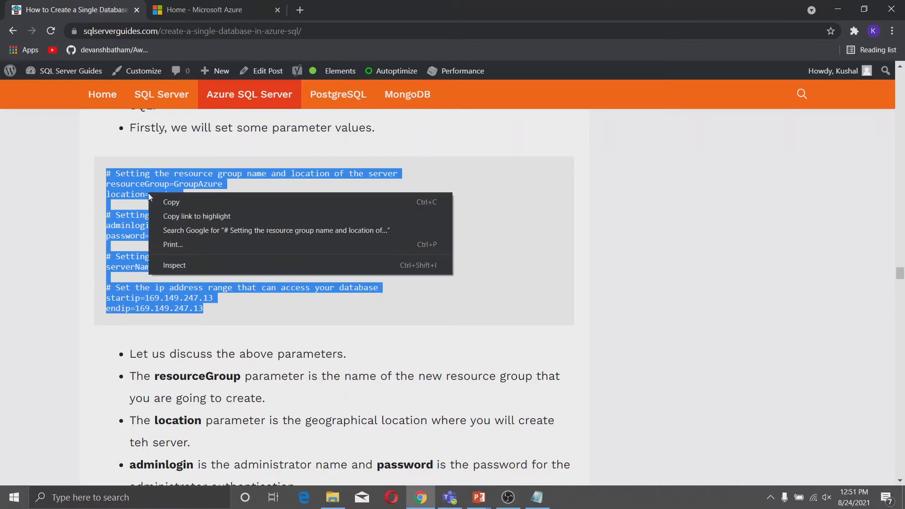
pyautogui.click(154, 199)
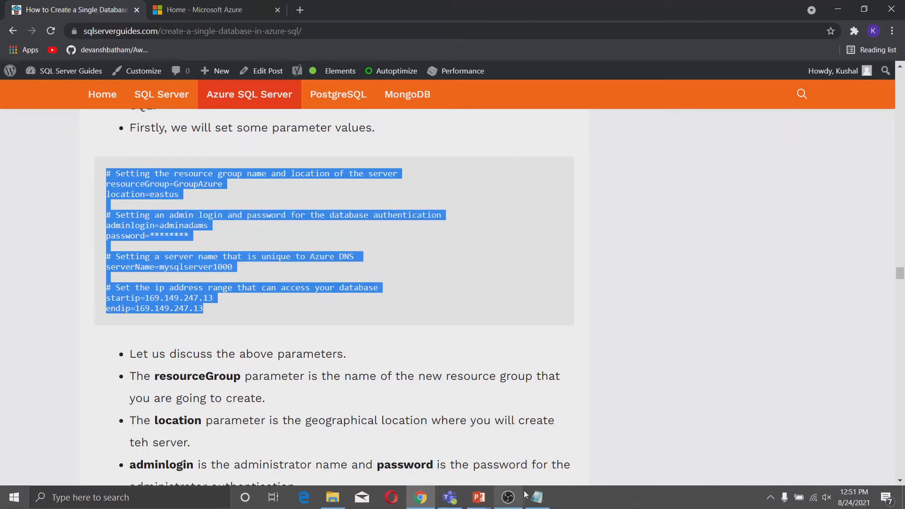
# Copy the edited parameters, with IP range 169.149.0.0–169.149.255.255, from Notepad.
pyautogui.moveTo(537, 497)
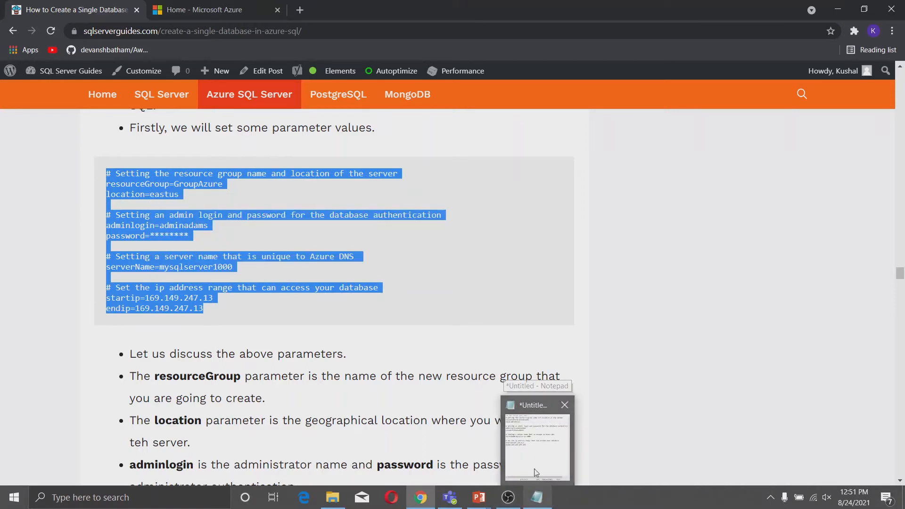
pyautogui.moveTo(530, 452)
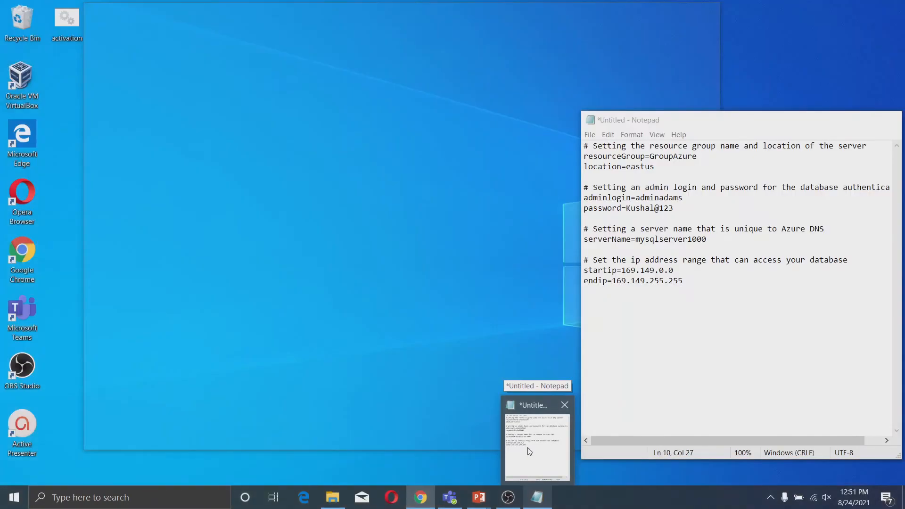
pyautogui.click(529, 451)
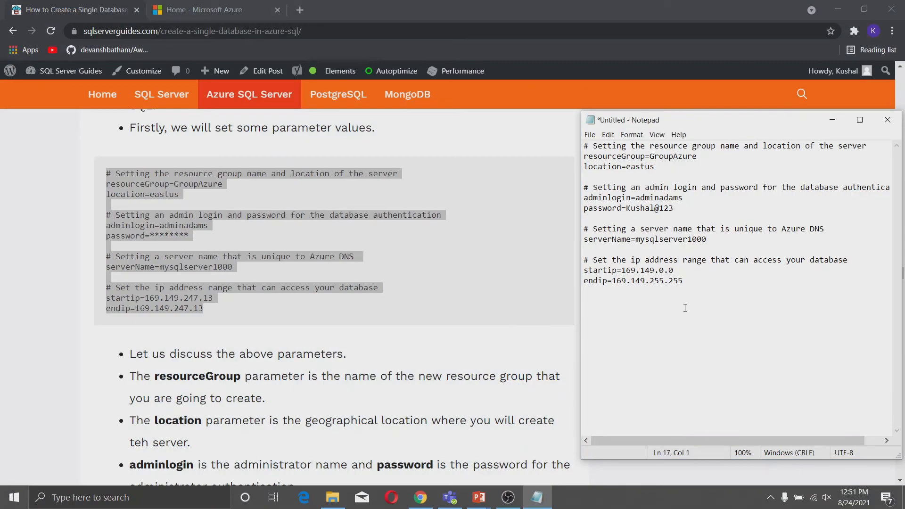
pyautogui.moveTo(689, 280); pyautogui.dragTo(585, 146)
pyautogui.rightClick(639, 174)
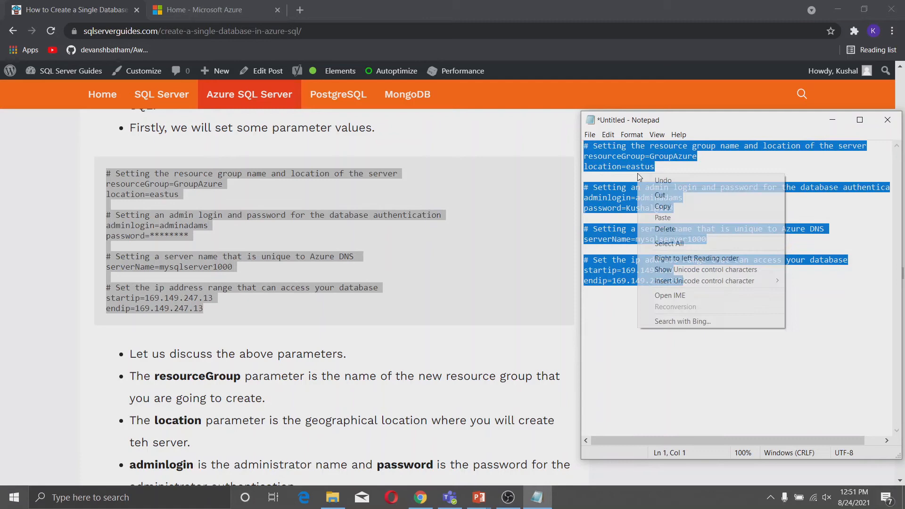
pyautogui.click(670, 207)
pyautogui.click(218, 7)
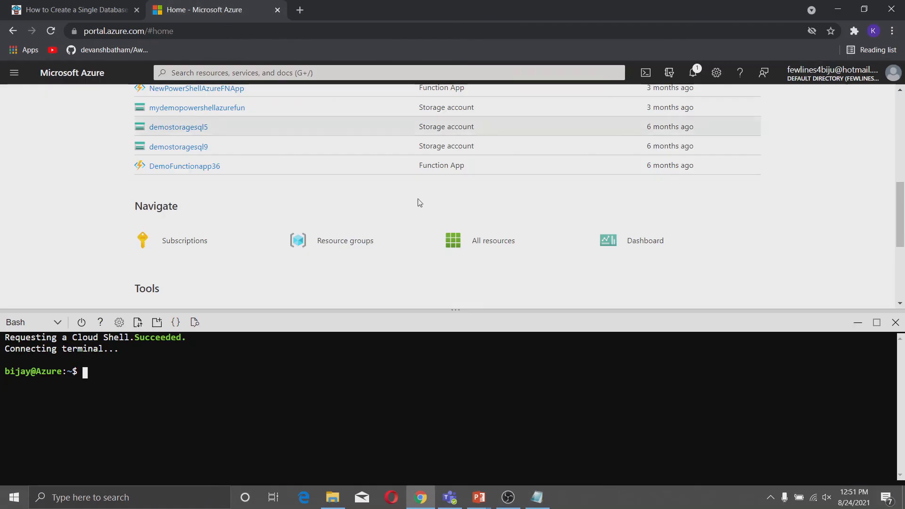
# Paste and run the parameter variables in the Bash Cloud Shell, then view the tutorial's next commands.
pyautogui.click(41, 324)
pyautogui.click(54, 325)
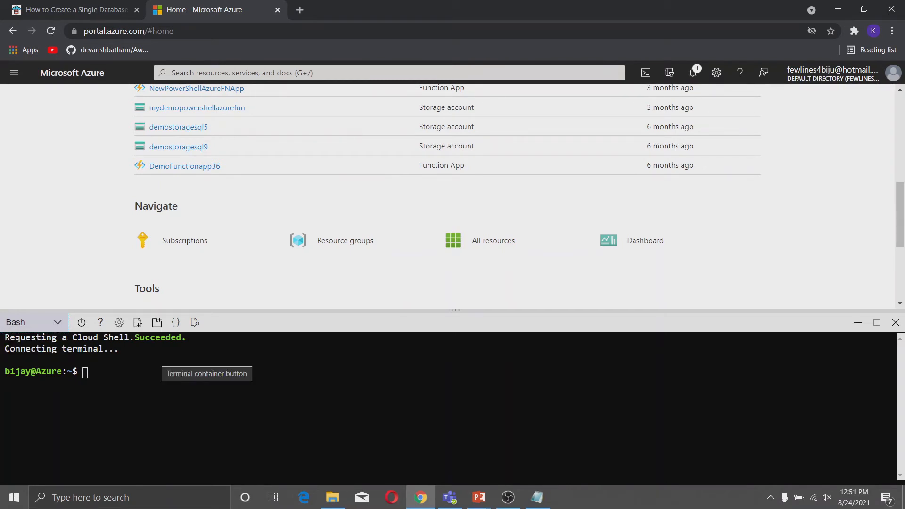
pyautogui.rightClick(149, 368)
pyautogui.click(192, 278)
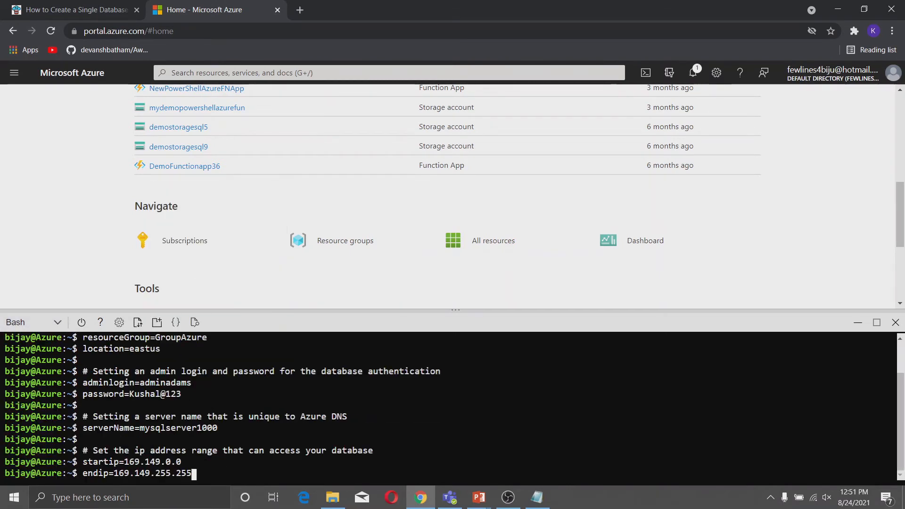
pyautogui.press('Return')
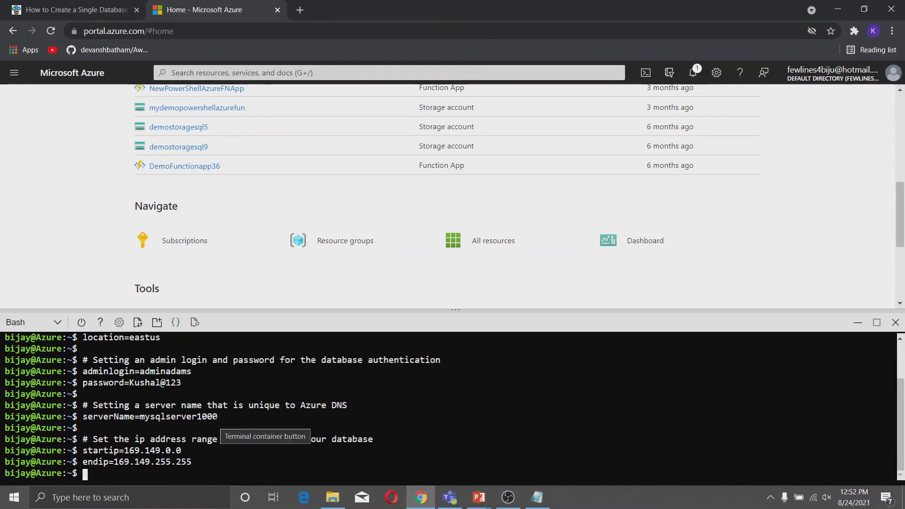
pyautogui.click(106, 10)
pyautogui.scroll(-1, 220, 407)
pyautogui.scroll(-10, 221, 407)
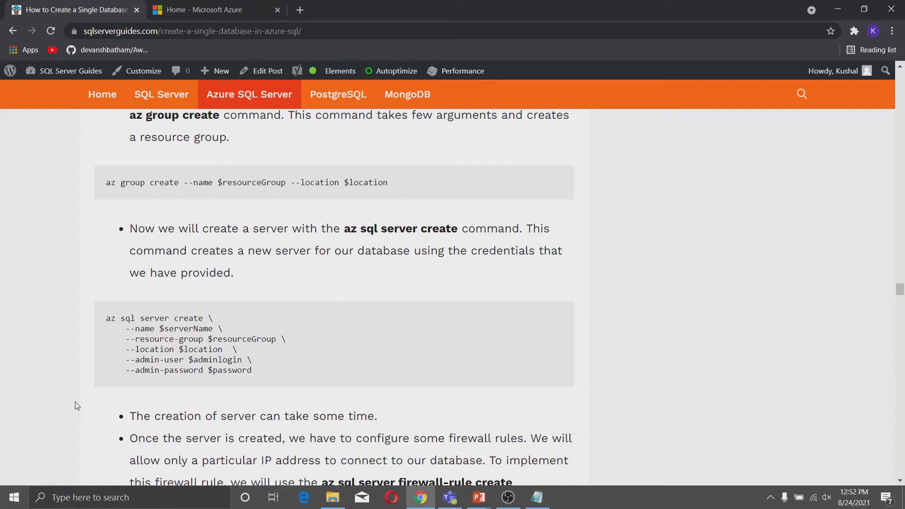
# Copy the tutorial's az sql server create command and run it in Cloud Shell.
pyautogui.moveTo(105, 323); pyautogui.dragTo(250, 372)
pyautogui.rightClick(194, 340)
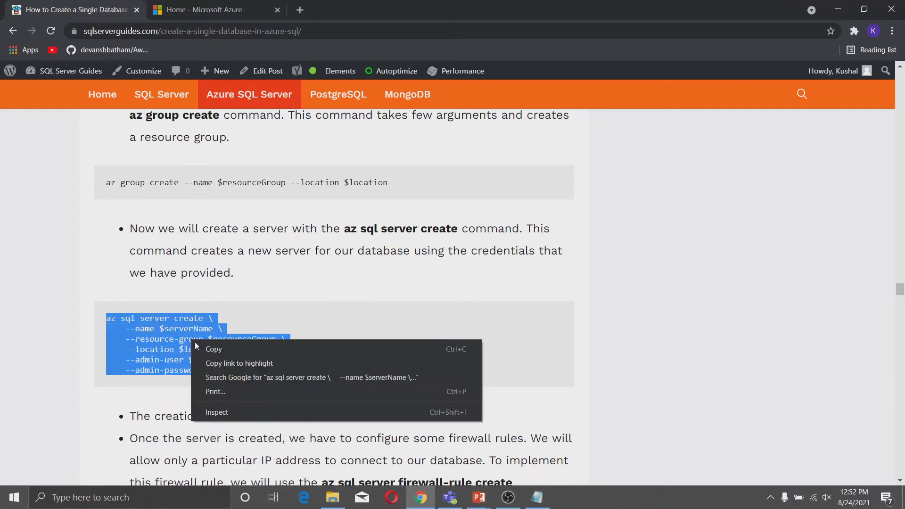
pyautogui.click(221, 348)
pyautogui.click(230, 17)
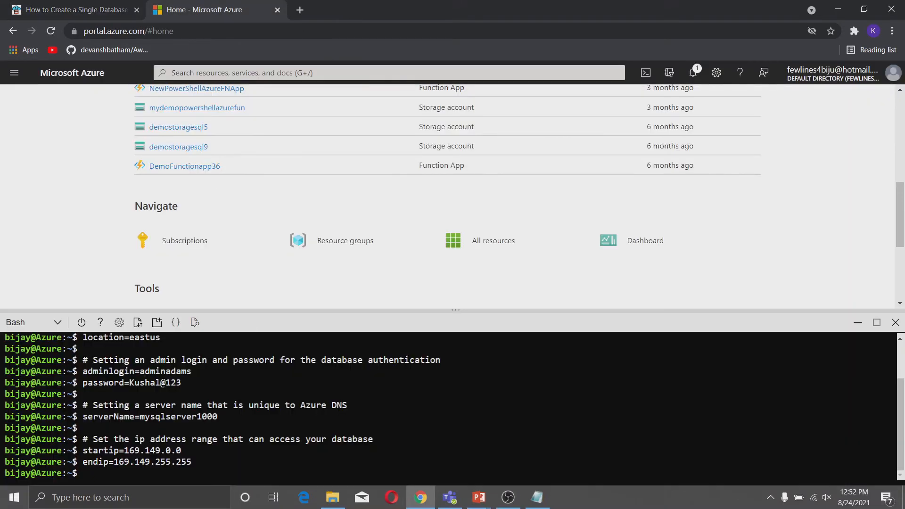
pyautogui.rightClick(288, 384)
pyautogui.click(350, 293)
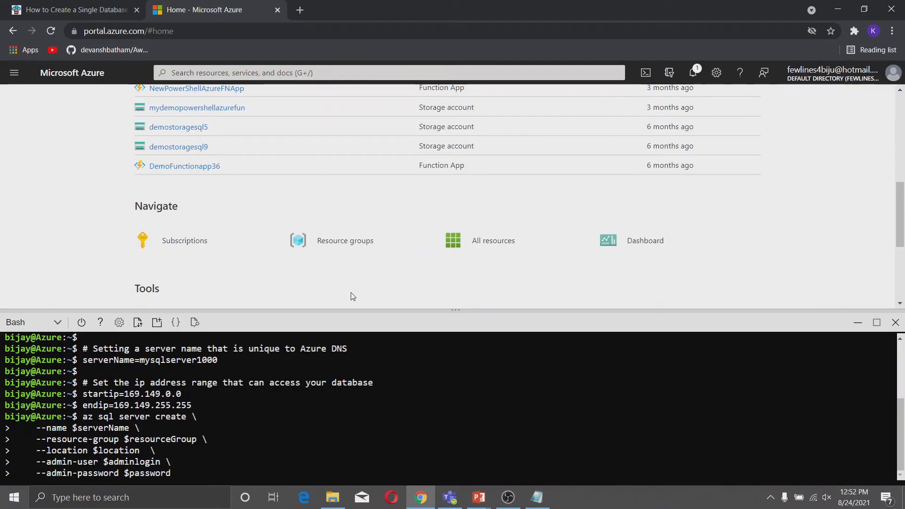
pyautogui.press('Return')
pyautogui.scroll(-1, 250, 296)
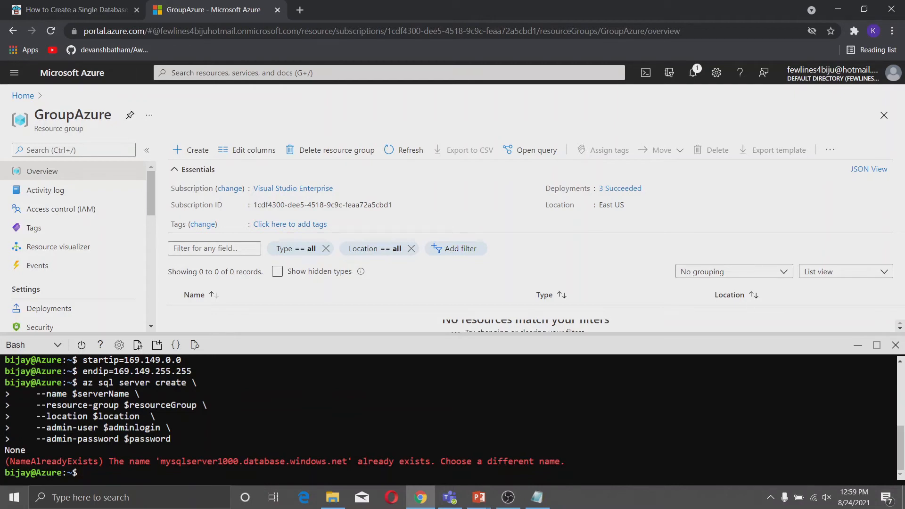
# Change serverName to mysqlserver10000 in Notepad and set it in the shell.
pyautogui.click(537, 497)
pyautogui.click(718, 242)
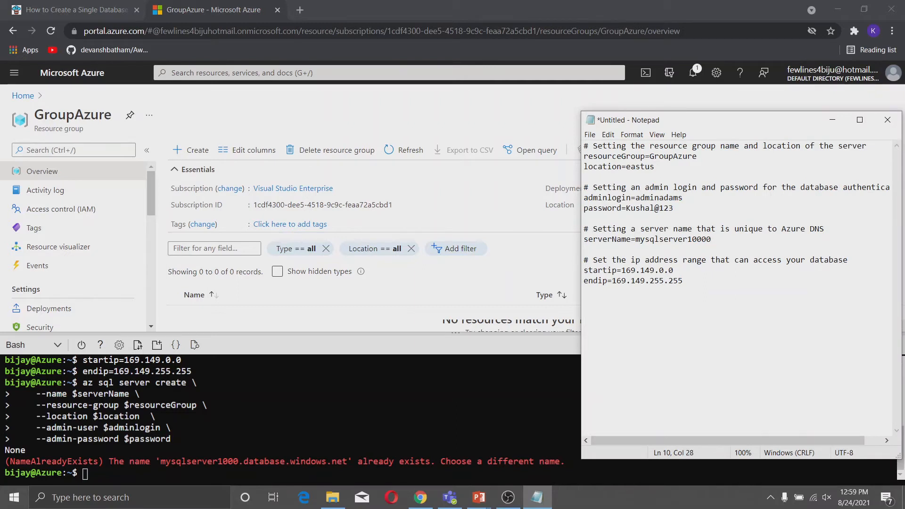
pyautogui.moveTo(711, 239); pyautogui.dragTo(525, 242)
pyautogui.rightClick(601, 239)
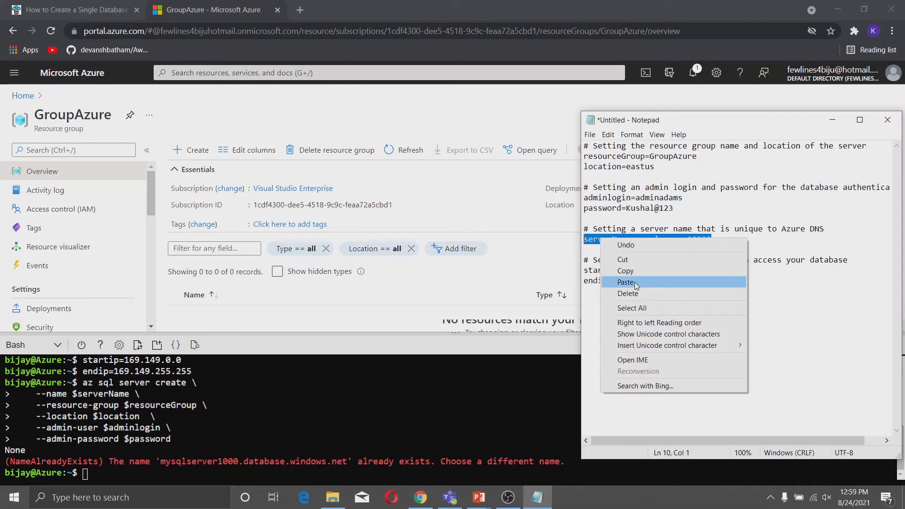
pyautogui.click(602, 270)
pyautogui.rightClick(329, 381)
pyautogui.click(332, 315)
pyautogui.press('Return')
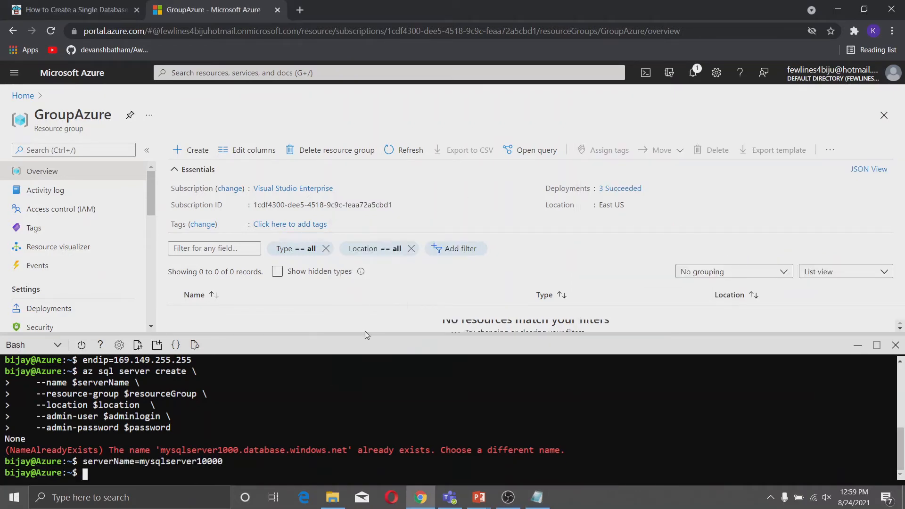
# Rerun az sql server create to create server mysqlserver10000.
pyautogui.hotkey('ctrl', 'Tab')
pyautogui.scroll(2, 394, 285)
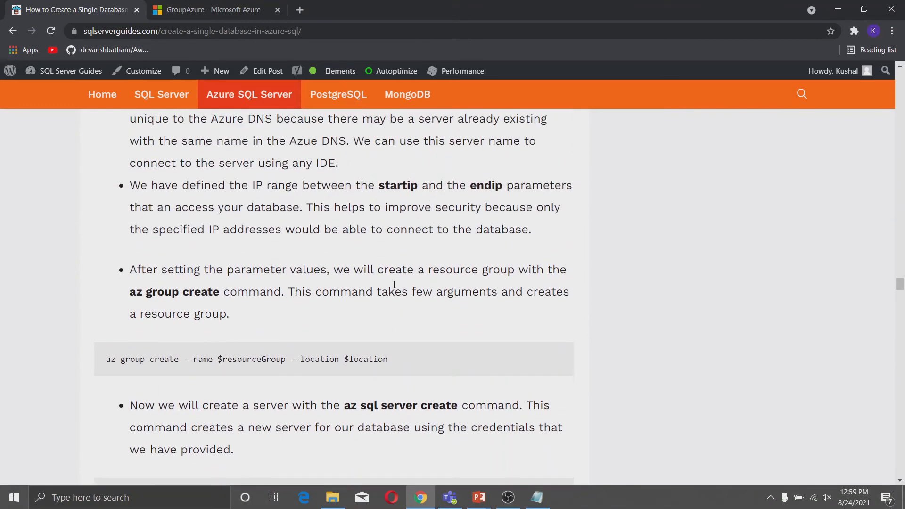
pyautogui.scroll(-6, 146, 229)
pyautogui.rightClick(139, 205)
pyautogui.click(160, 211)
pyautogui.click(197, 8)
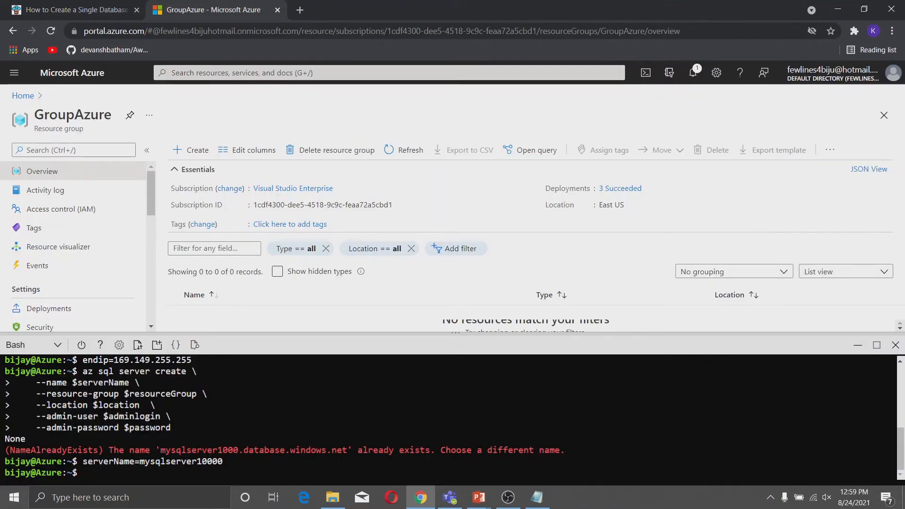
pyautogui.rightClick(192, 435)
pyautogui.click(219, 340)
pyautogui.press('Return')
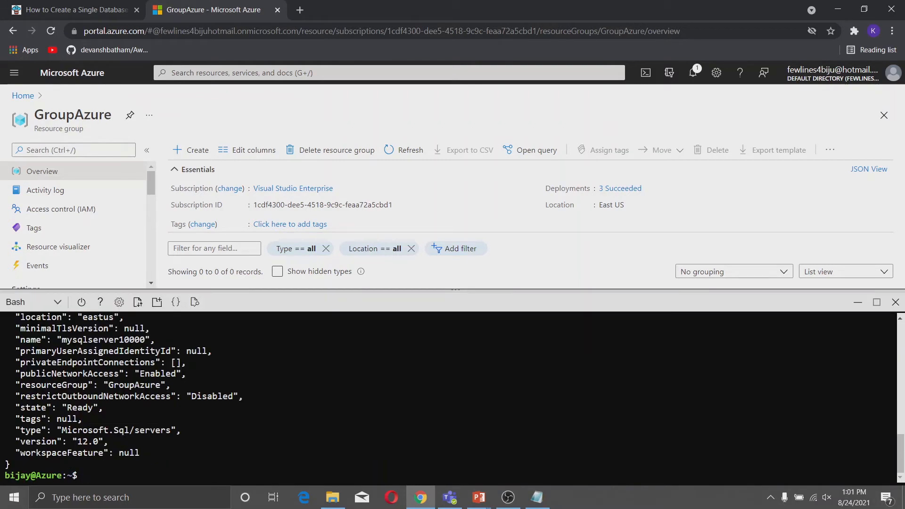
# Copy the AllowYourIp firewall-rule command (169.149.0.0–169.149.255.255) from the tutorial into Cloud Shell.
pyautogui.click(78, 10)
pyautogui.scroll(2, 148, 274)
pyautogui.scroll(-4, 147, 288)
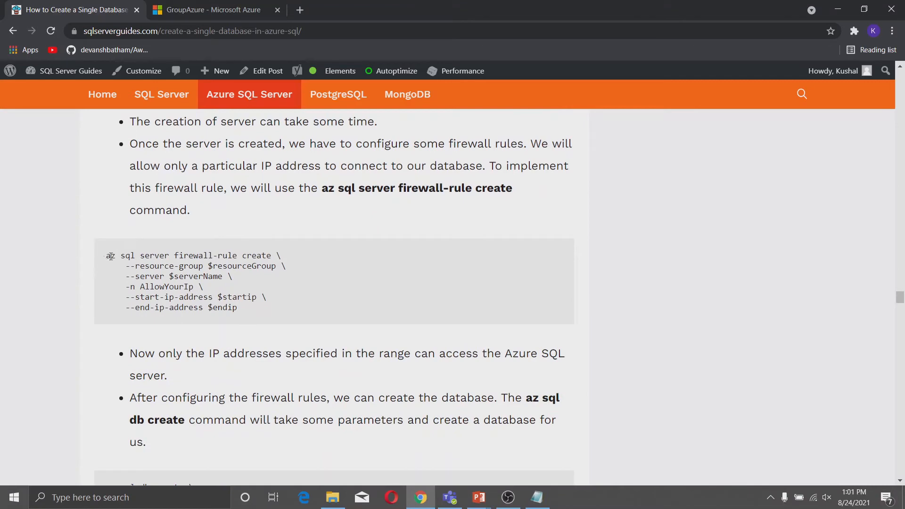
pyautogui.moveTo(106, 256); pyautogui.dragTo(244, 312)
pyautogui.rightClick(194, 300)
pyautogui.click(222, 307)
pyautogui.click(204, 4)
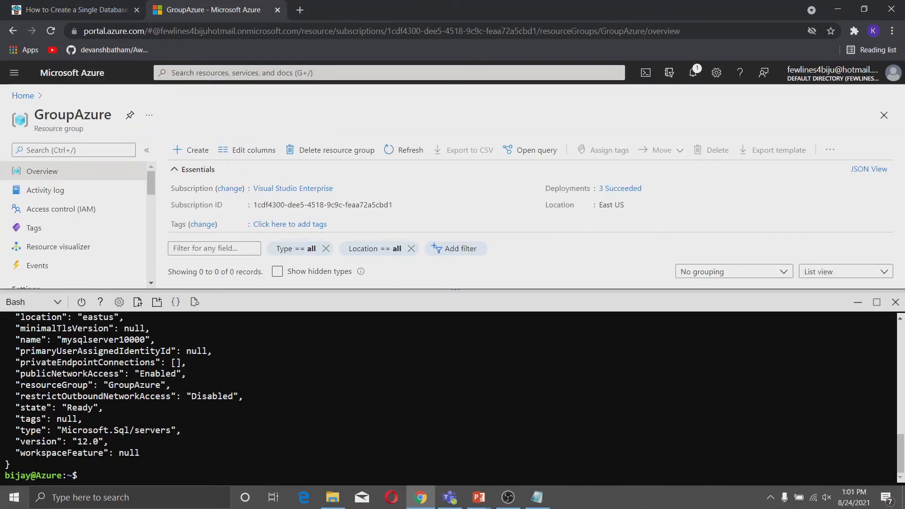
pyautogui.rightClick(280, 233)
pyautogui.click(334, 320)
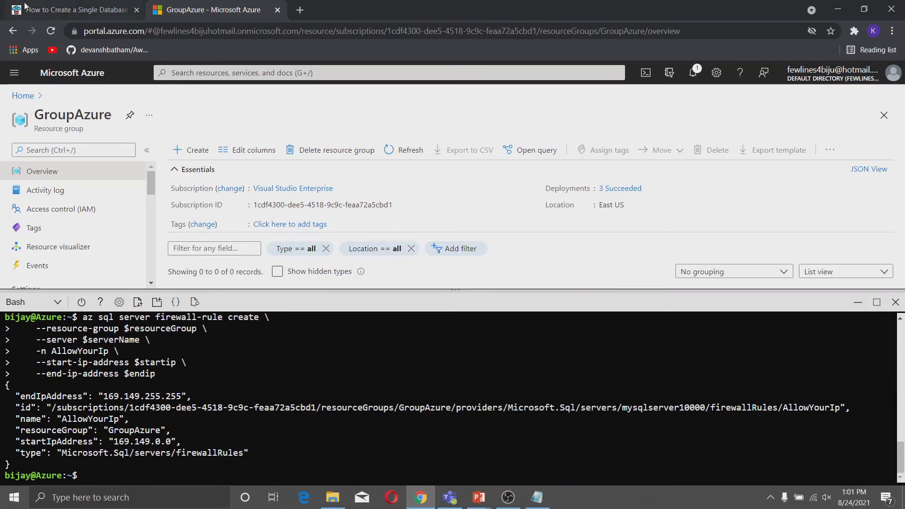
# Paste and run the az sql db create command for DemoDatabase, then close Cloud Shell.
pyautogui.click(75, 9)
pyautogui.scroll(-3, 297, 243)
pyautogui.scroll(-4, 297, 243)
pyautogui.scroll(3, 228, 250)
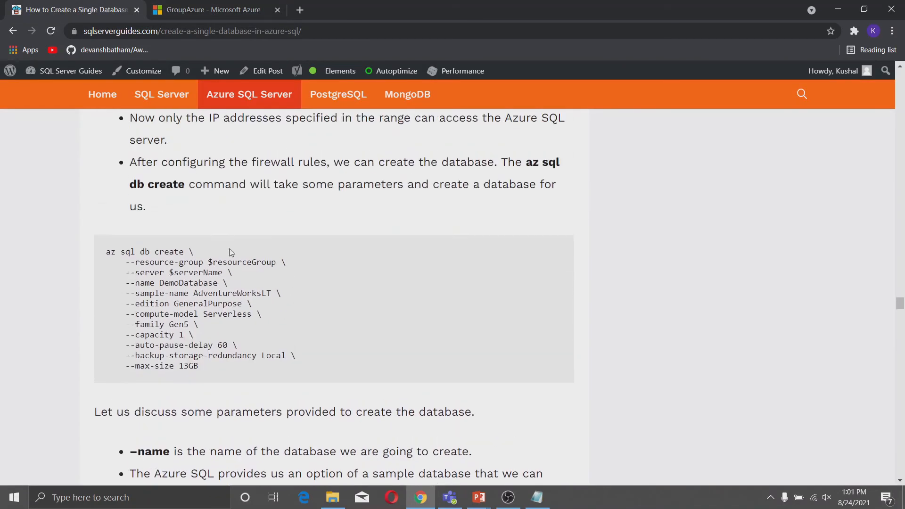
pyautogui.moveTo(219, 369); pyautogui.dragTo(103, 254)
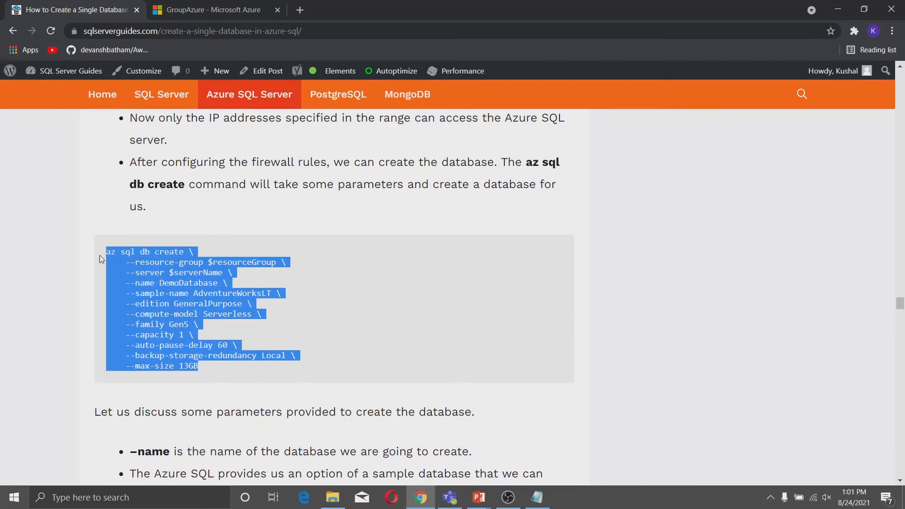
pyautogui.rightClick(126, 254)
pyautogui.click(148, 260)
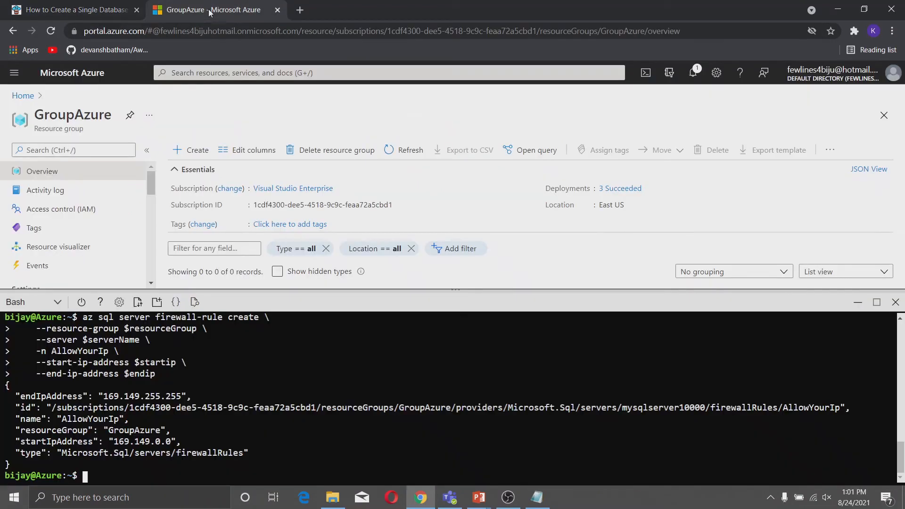
pyautogui.click(212, 9)
pyautogui.rightClick(243, 439)
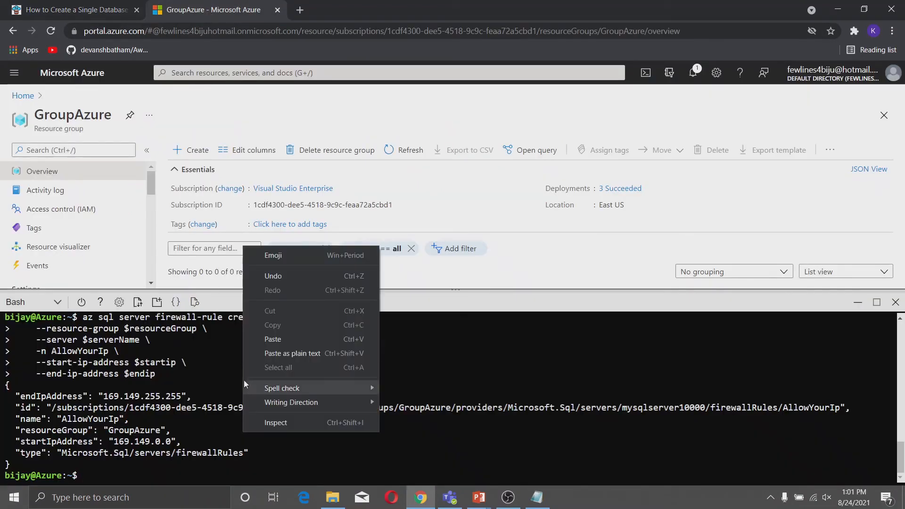
pyautogui.click(264, 353)
pyautogui.press('Return')
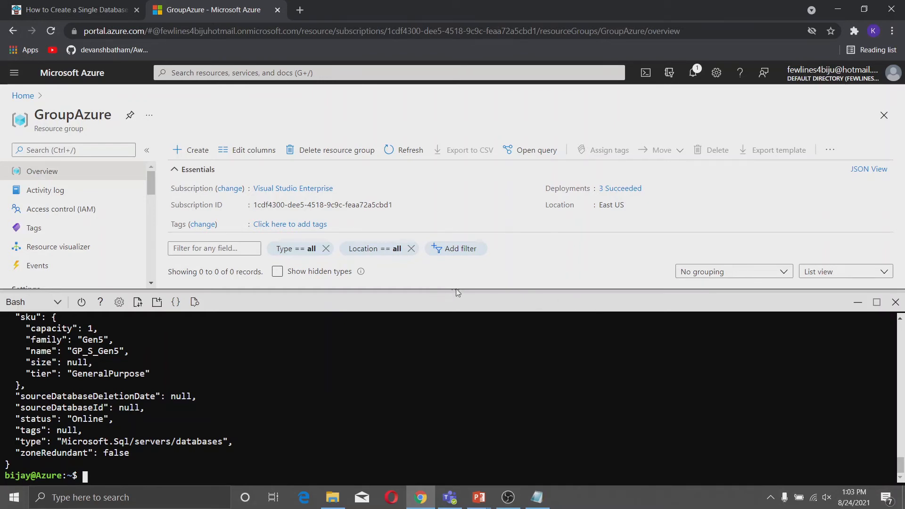
pyautogui.click(896, 302)
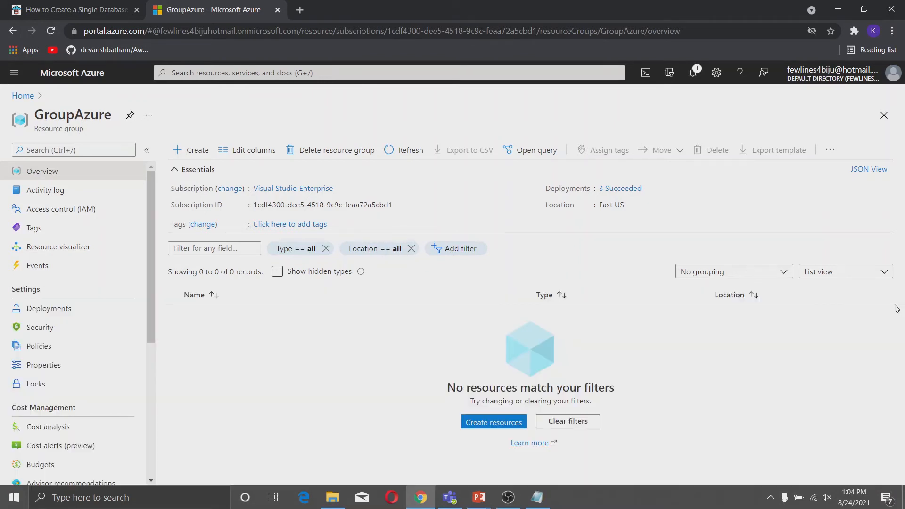
# Open DemoDatabase from the SQL databases list in the Query editor.
pyautogui.click(27, 100)
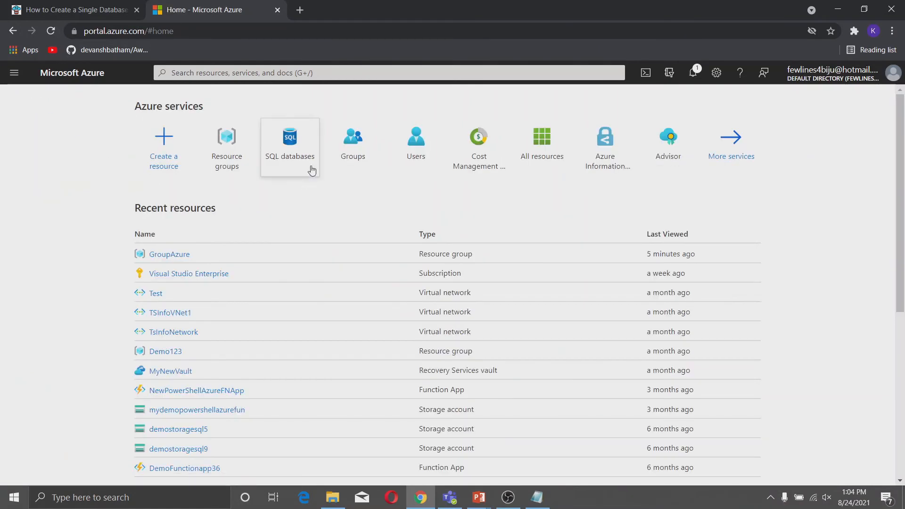
pyautogui.moveTo(306, 156)
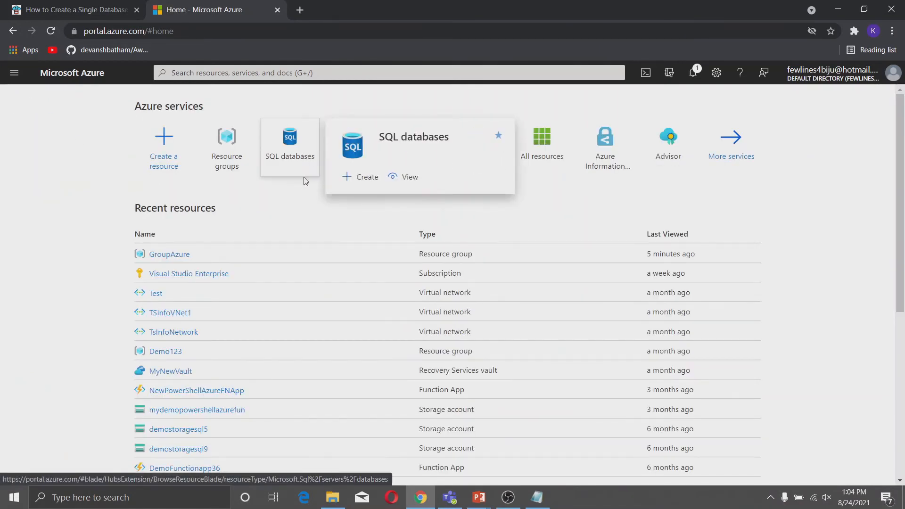
pyautogui.click(300, 136)
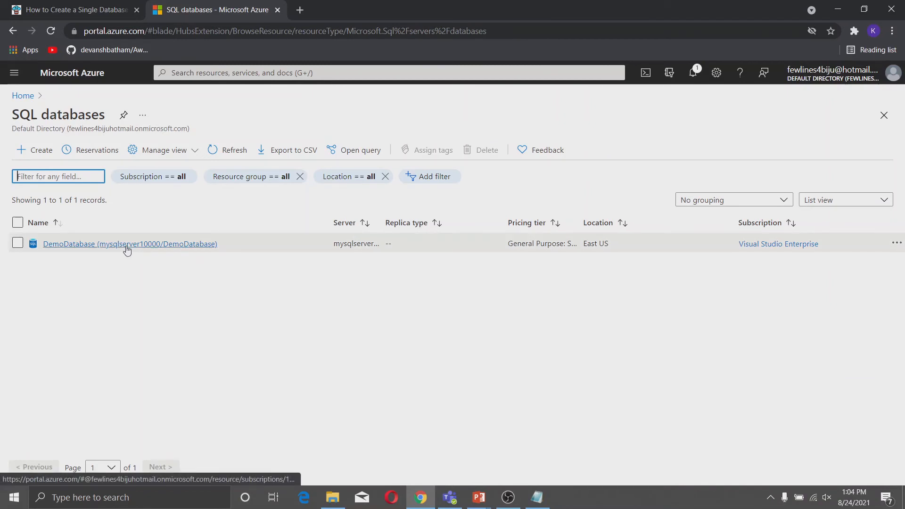
pyautogui.click(126, 247)
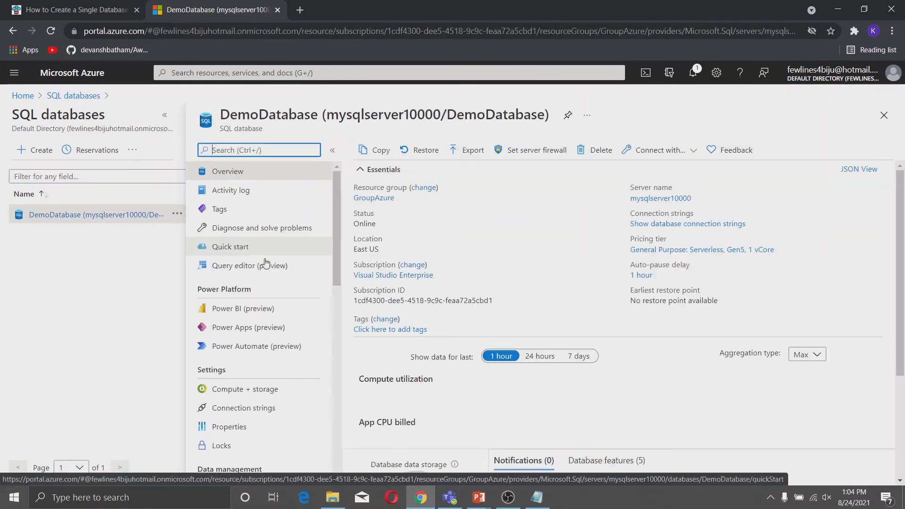
pyautogui.click(254, 265)
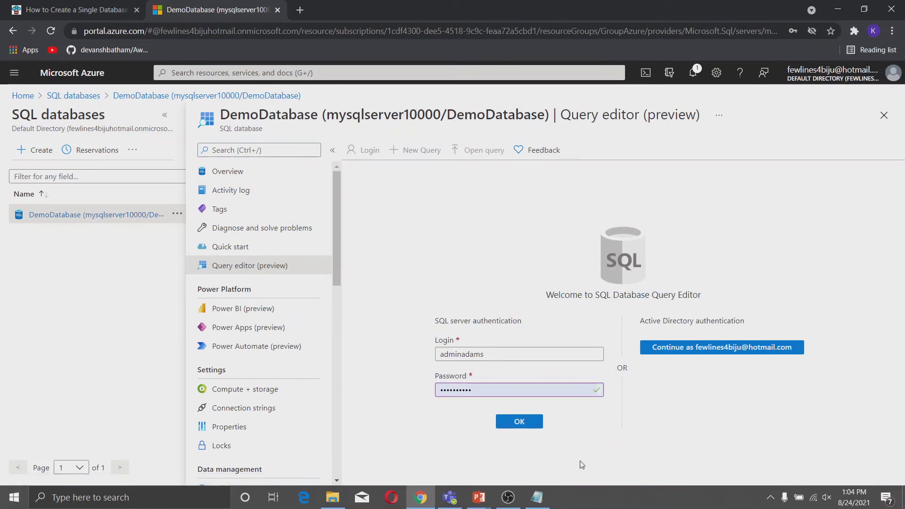
# Log in with SQL authentication, accept the certificate, and return to the portal home.
pyautogui.click(523, 423)
pyautogui.click(514, 391)
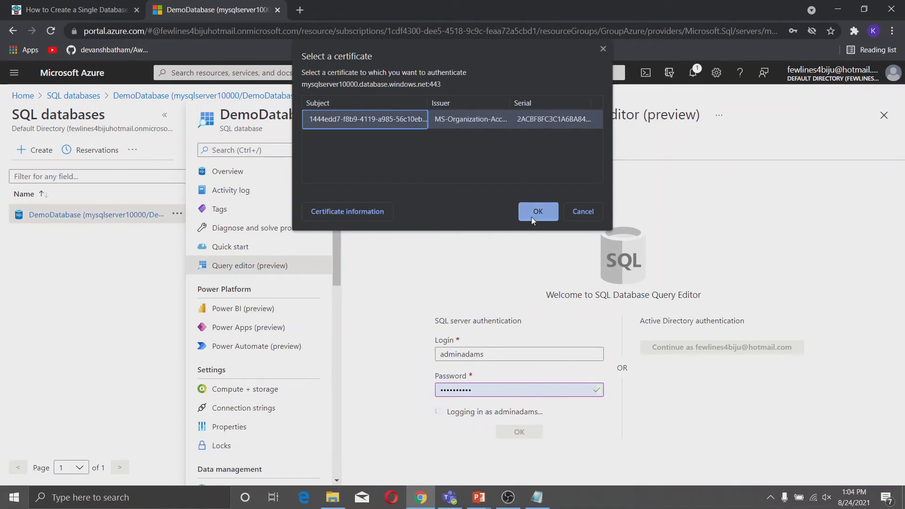
pyautogui.click(530, 213)
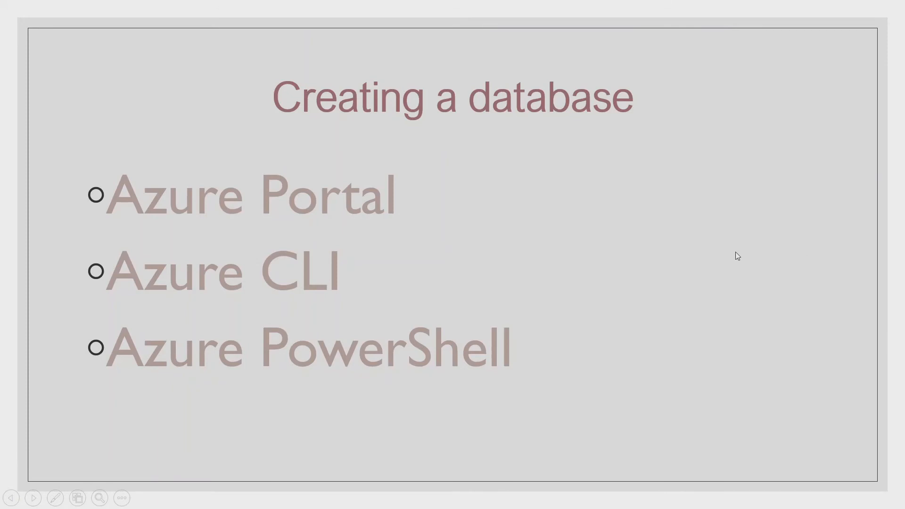
pyautogui.hotkey('alt', 'Tab')
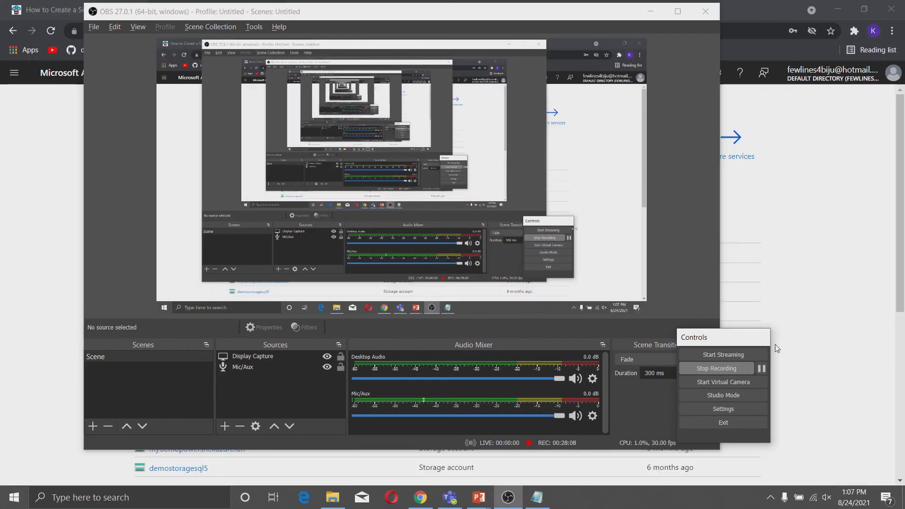
pyautogui.click(812, 255)
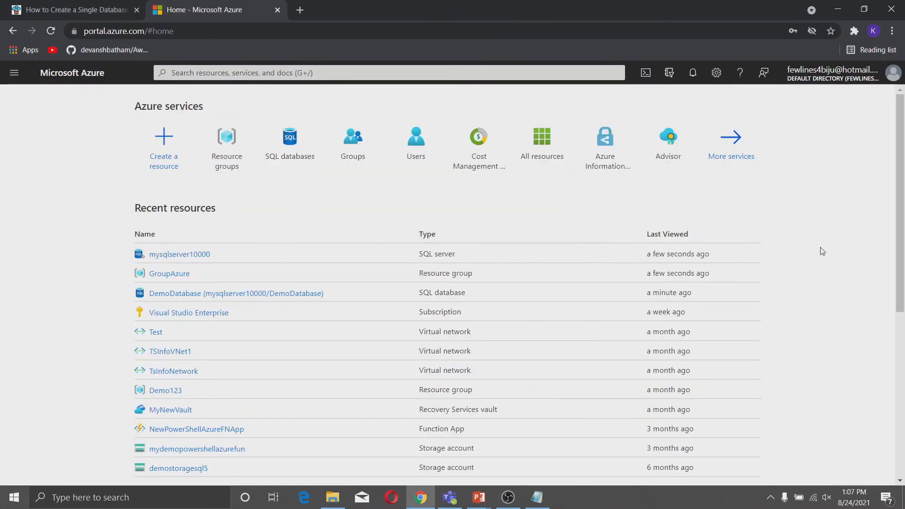
# Launch Cloud Shell from the top bar and change its shell from Bash to PowerShell.
pyautogui.click(646, 73)
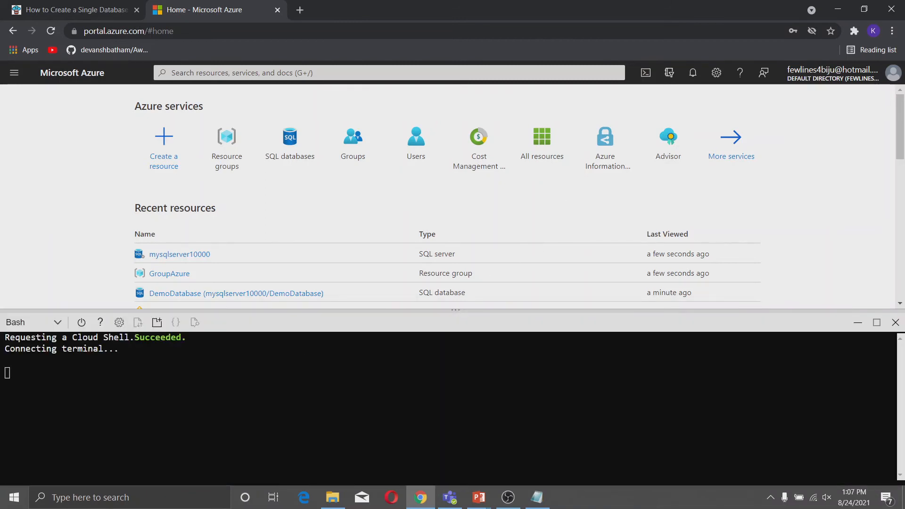
pyautogui.click(56, 326)
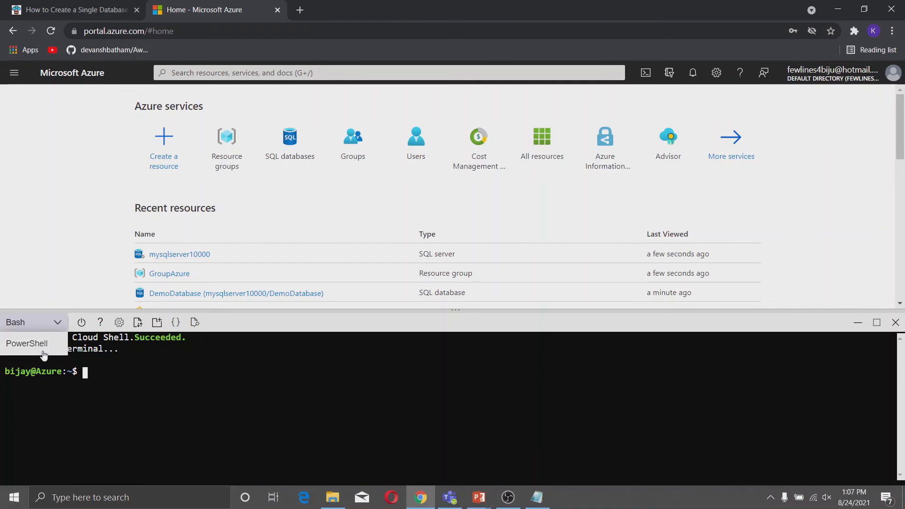
pyautogui.click(27, 344)
pyautogui.click(438, 436)
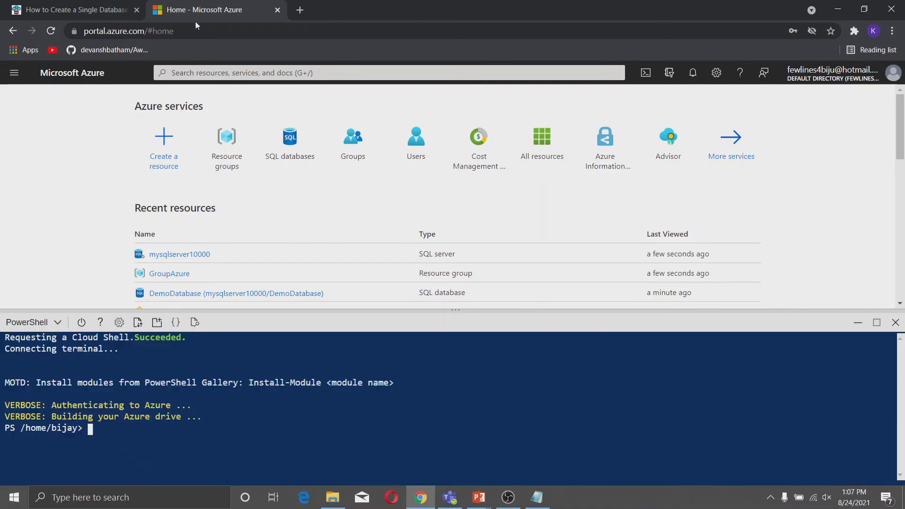
pyautogui.click(66, 5)
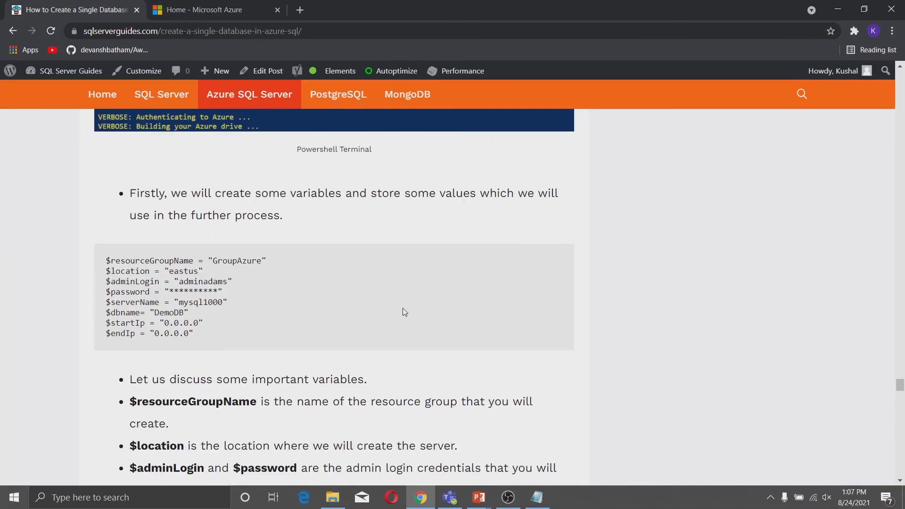
# Locate and select the variables code block in the tutorial article.
pyautogui.scroll(-2, 403, 321)
pyautogui.scroll(6, 396, 325)
pyautogui.scroll(-3, 385, 335)
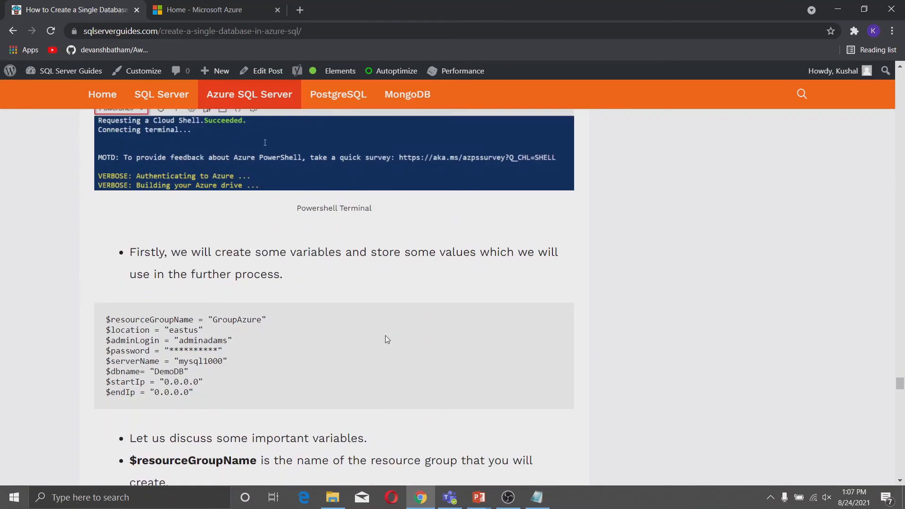
pyautogui.scroll(-4, 386, 335)
pyautogui.scroll(2, 385, 335)
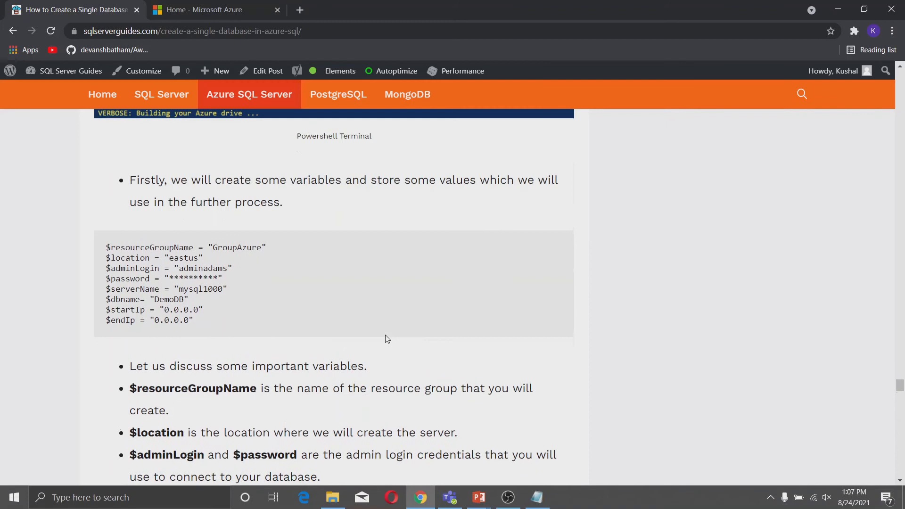
pyautogui.scroll(1, 387, 339)
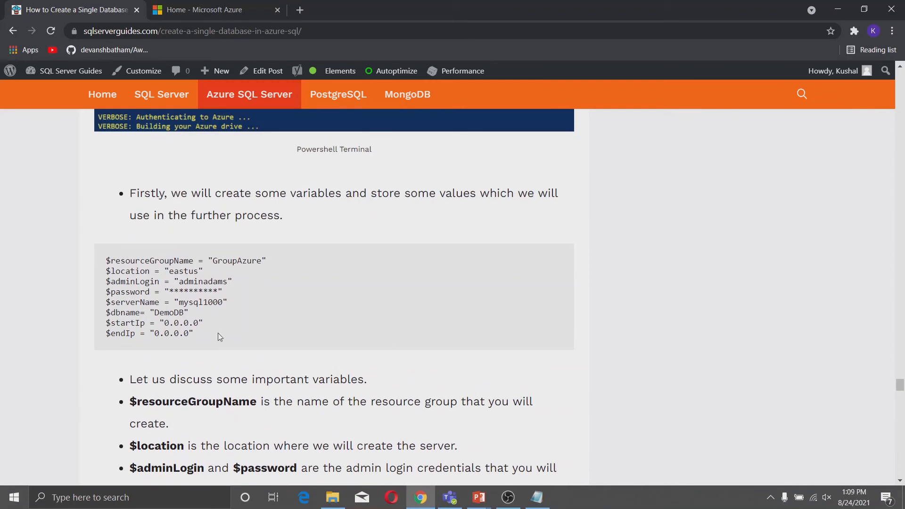
pyautogui.moveTo(217, 333); pyautogui.dragTo(109, 261)
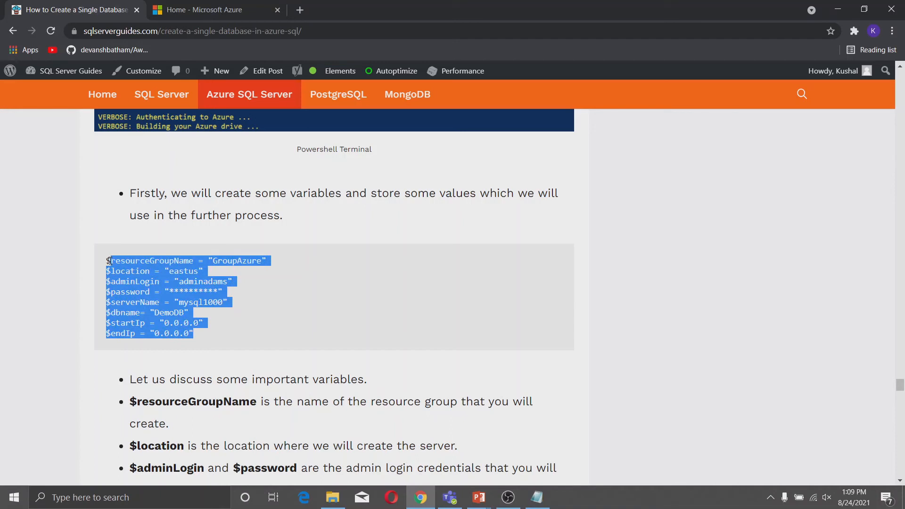
pyautogui.click(264, 307)
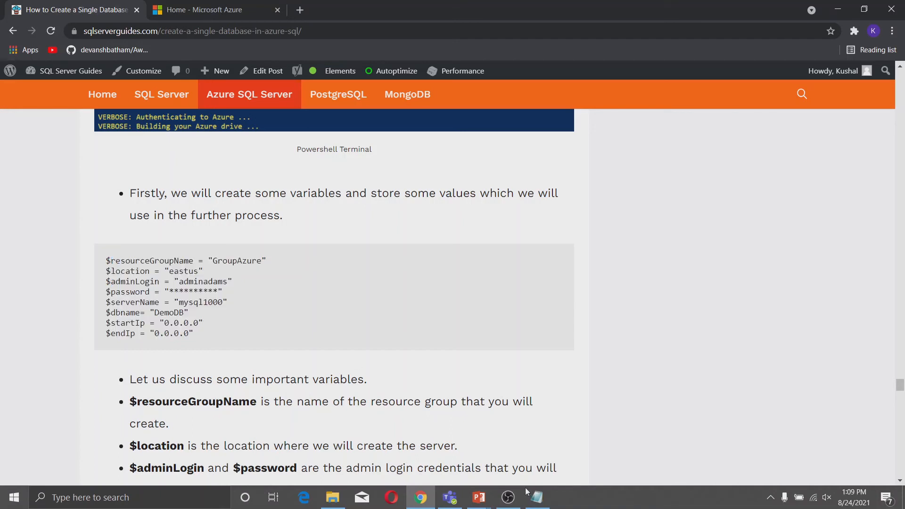
# Copy the eight edited variable lines (GroupAzure, eastus, mysql1000, DemoDB) from Notepad.
pyautogui.click(537, 498)
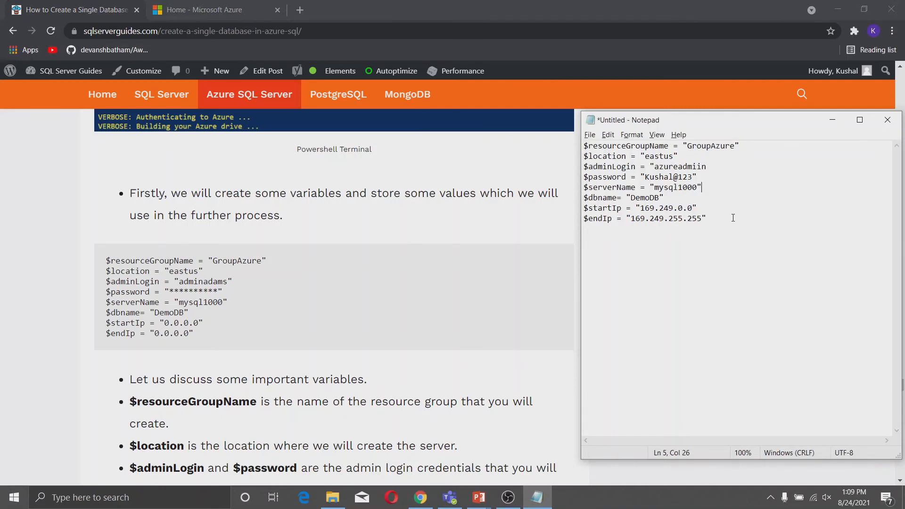
pyautogui.moveTo(733, 221); pyautogui.dragTo(573, 148)
pyautogui.rightClick(604, 149)
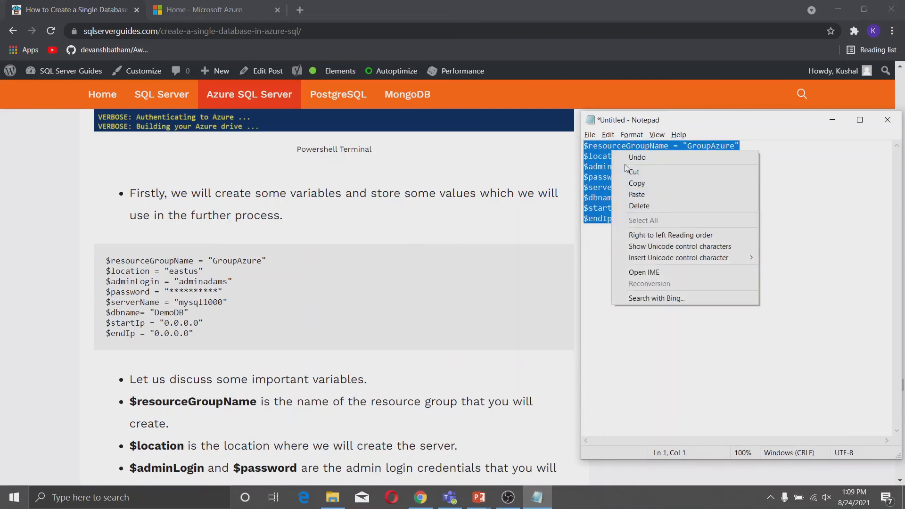
pyautogui.click(646, 183)
pyautogui.click(187, 7)
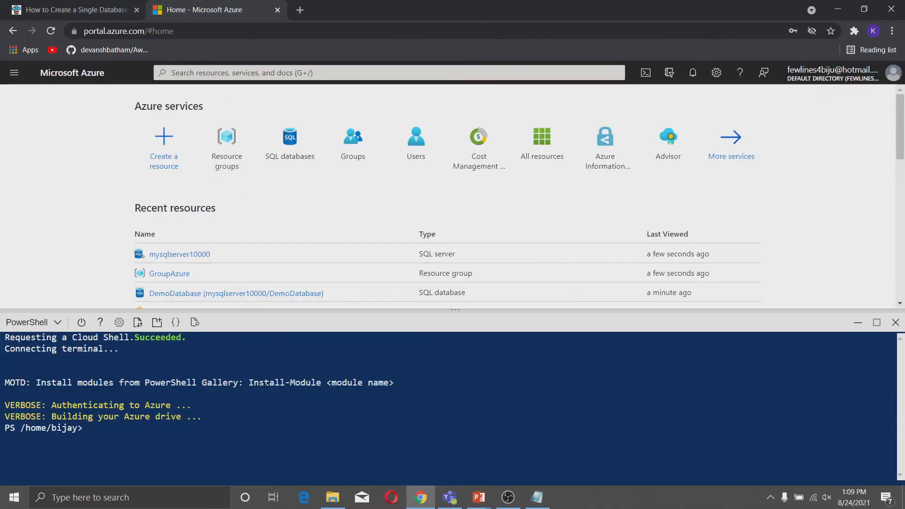
# Paste and run the eight variable assignments in PowerShell.
pyautogui.rightClick(291, 394)
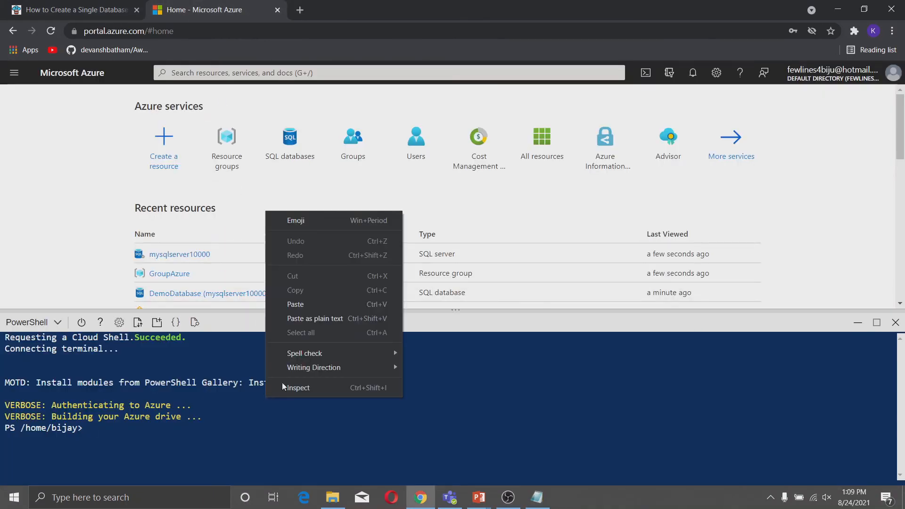
pyautogui.click(305, 307)
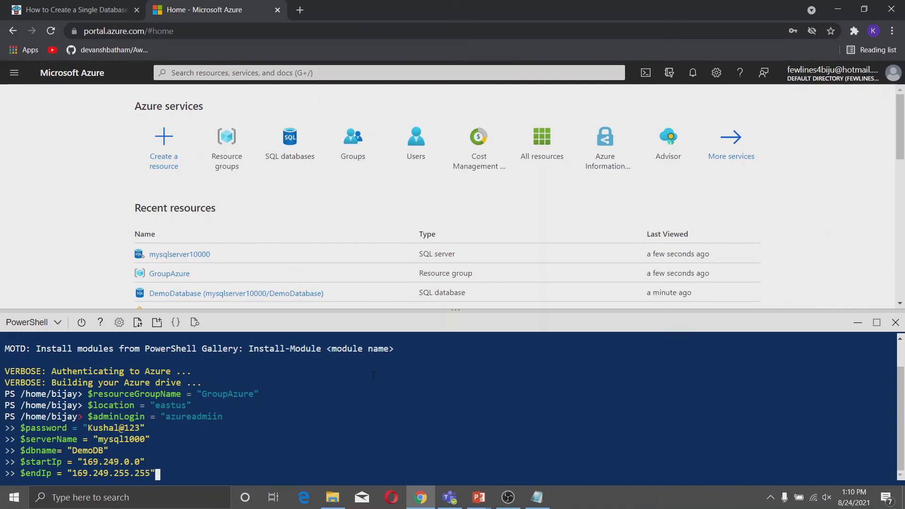
pyautogui.press('Return')
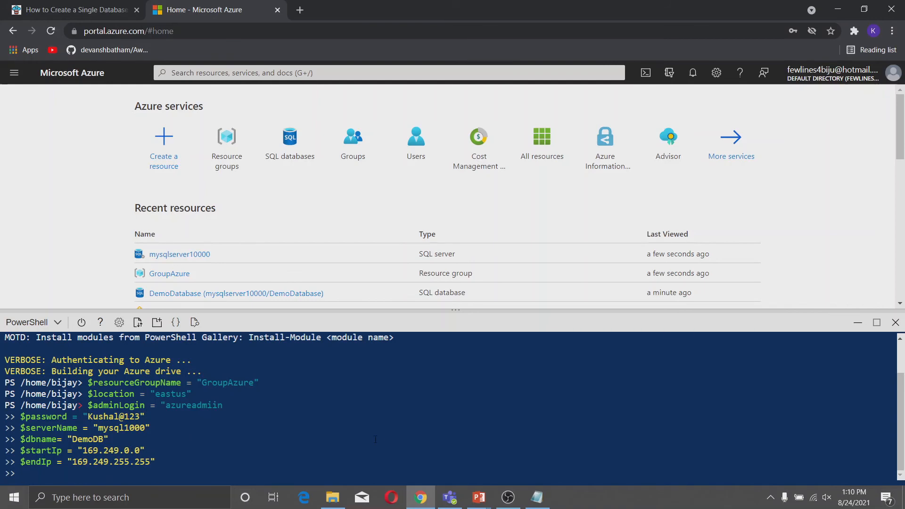
# Copy the New-AzSqlServer command from the article and run it in PowerShell.
pyautogui.click(94, 9)
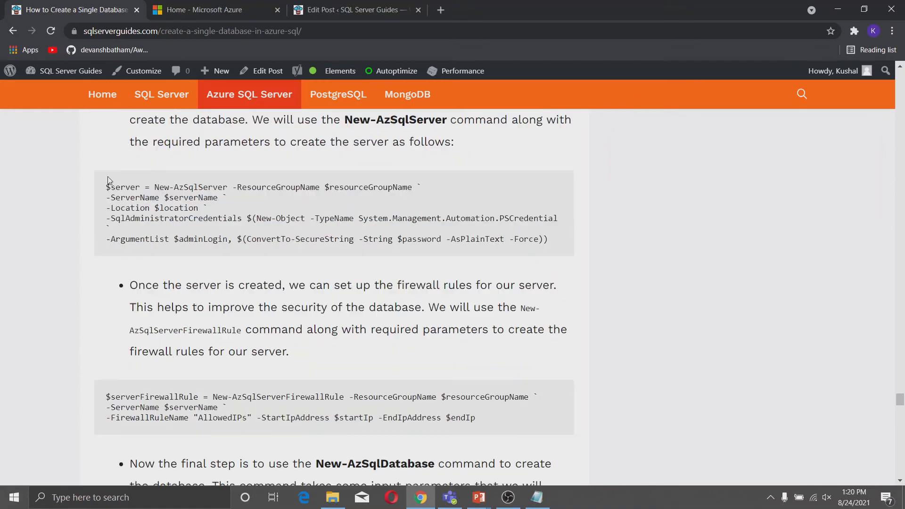
pyautogui.moveTo(106, 189); pyautogui.dragTo(553, 250)
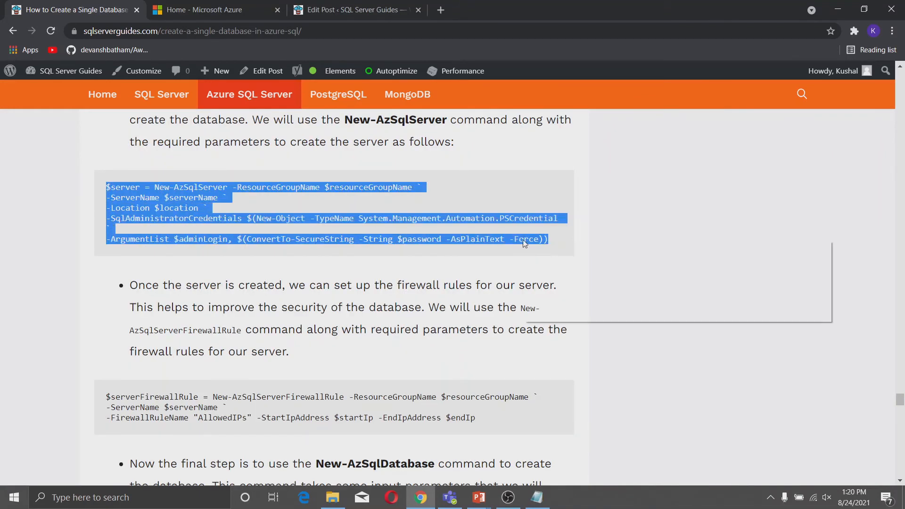
pyautogui.rightClick(523, 240)
pyautogui.click(539, 245)
pyautogui.click(207, 10)
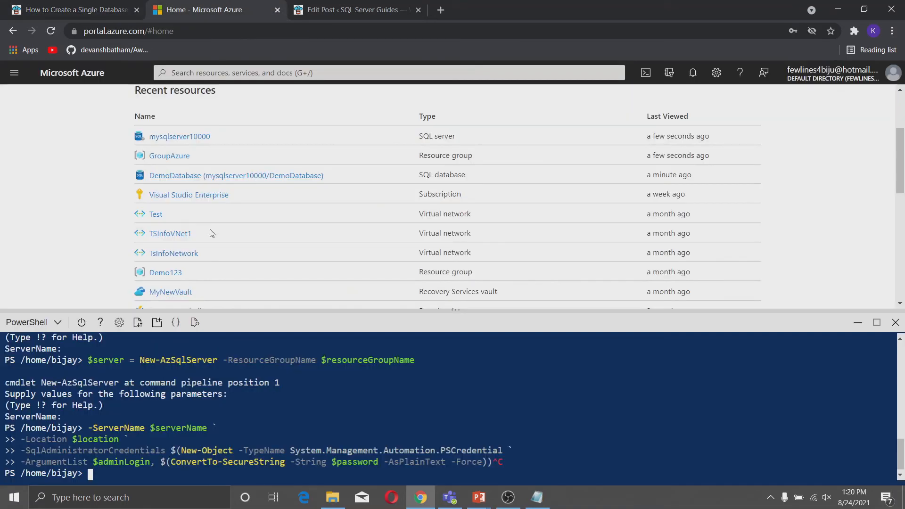
pyautogui.rightClick(263, 415)
pyautogui.click(283, 315)
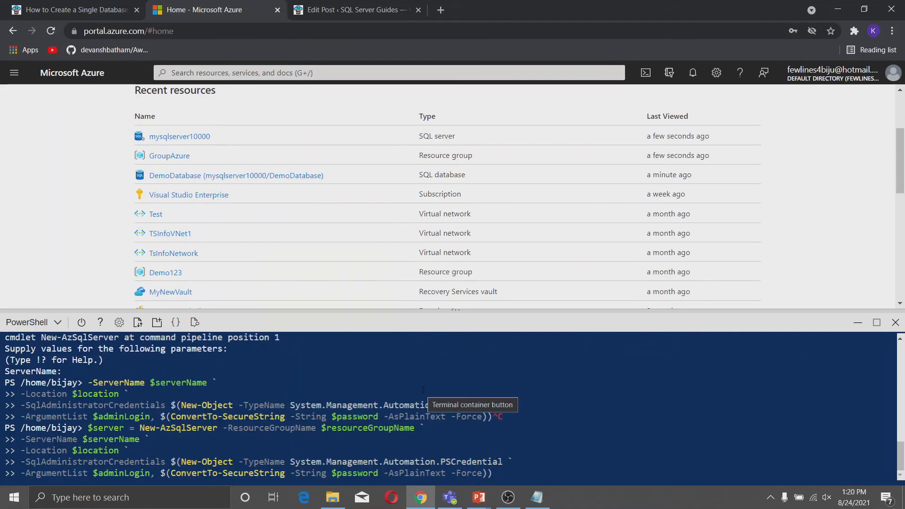
pyautogui.press('Return')
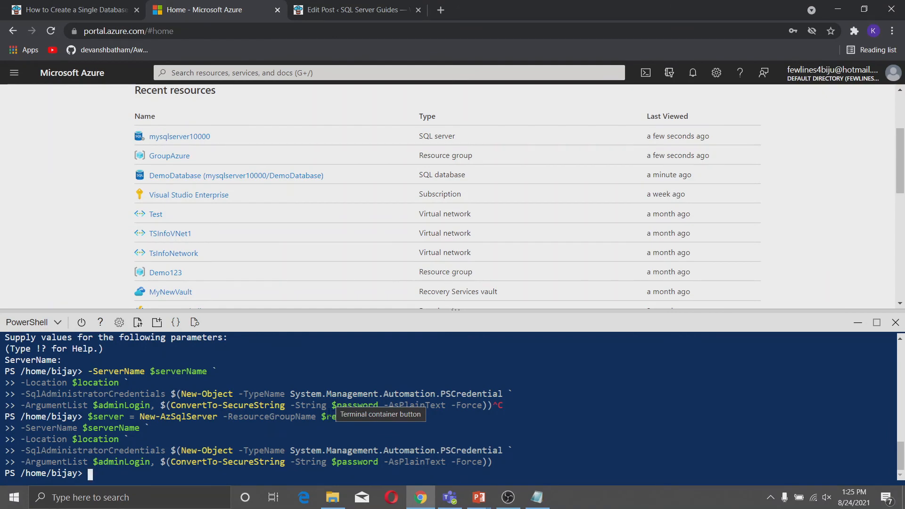
# Run the New-AzSqlServerFirewallRule command to create the AllowedIPs firewall rule.
pyautogui.click(84, 5)
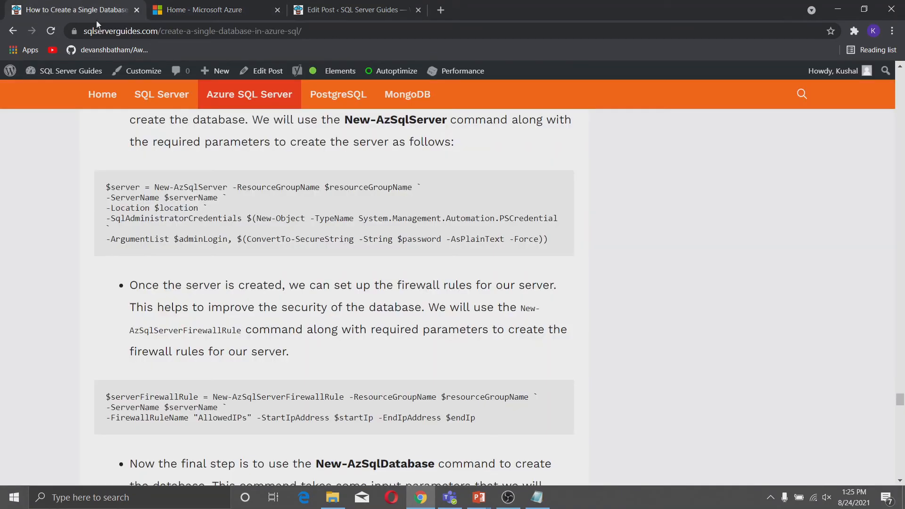
pyautogui.scroll(-1, 306, 421)
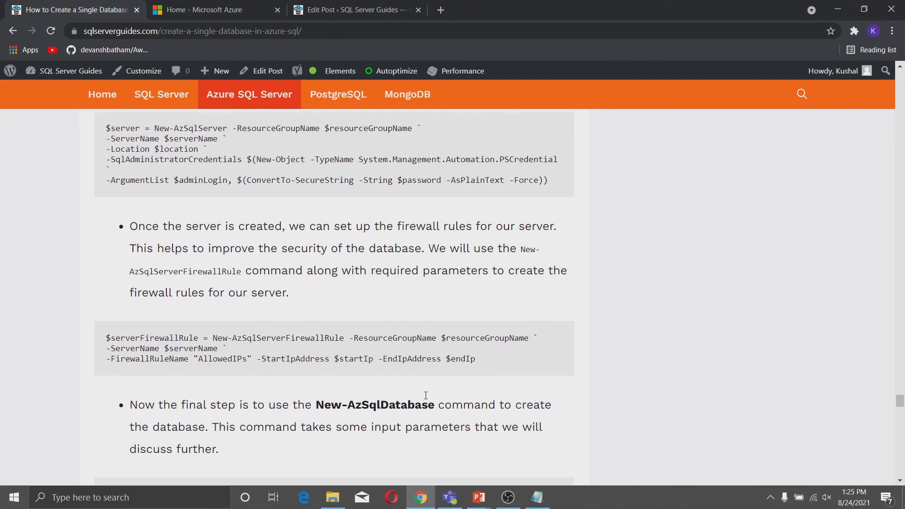
pyautogui.moveTo(476, 359); pyautogui.dragTo(107, 339)
pyautogui.rightClick(120, 341)
pyautogui.click(131, 348)
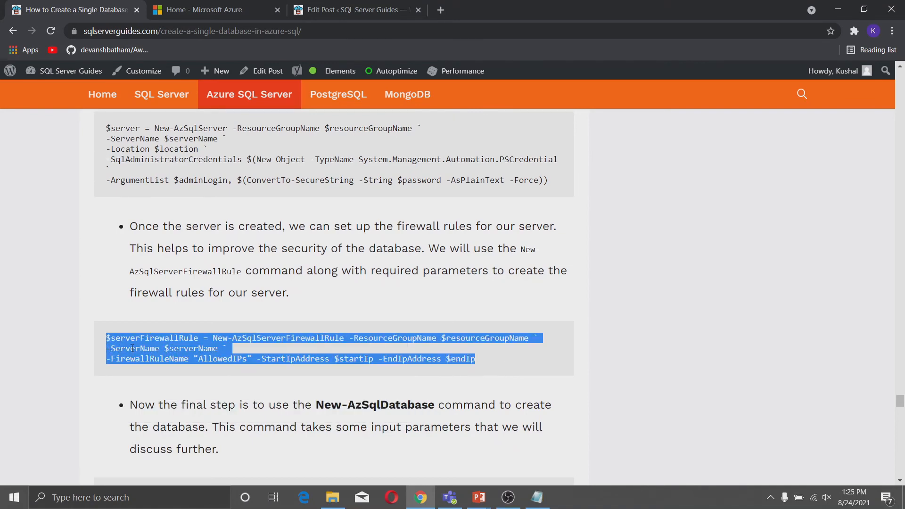
pyautogui.click(226, 9)
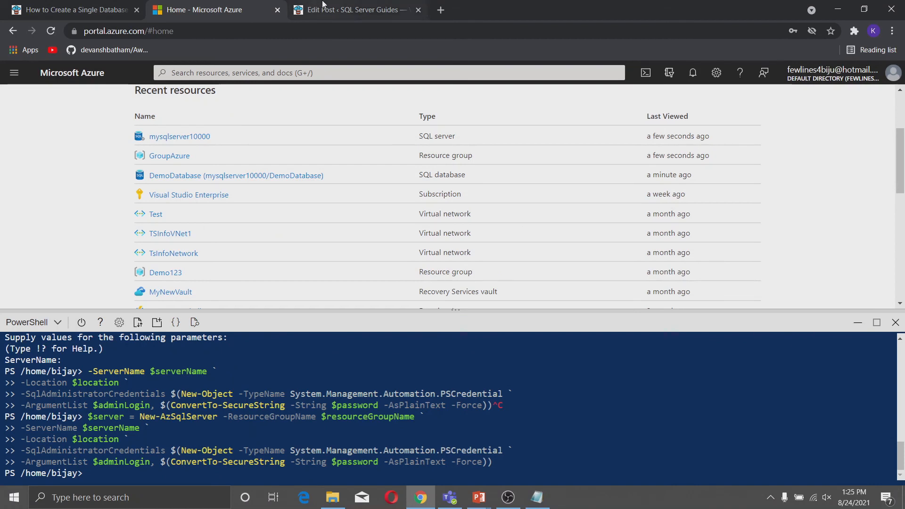
pyautogui.rightClick(279, 433)
pyautogui.click(292, 340)
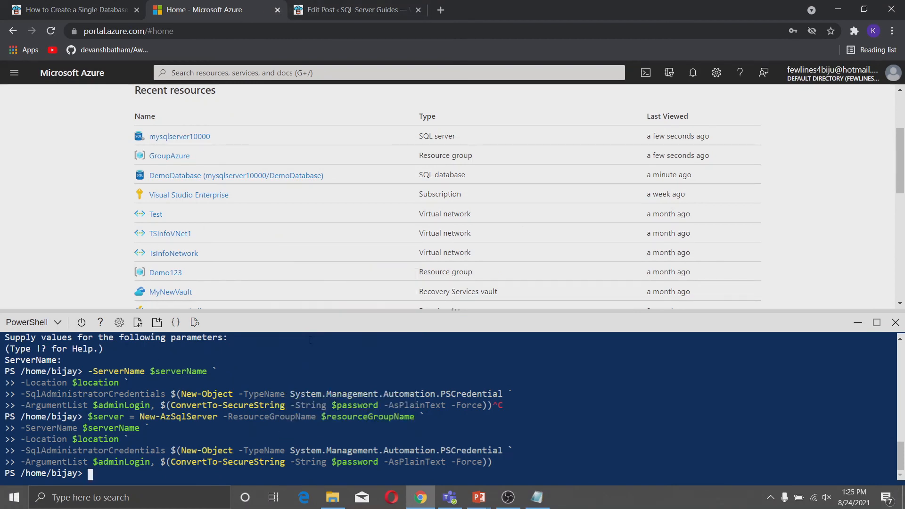
pyautogui.press('Return')
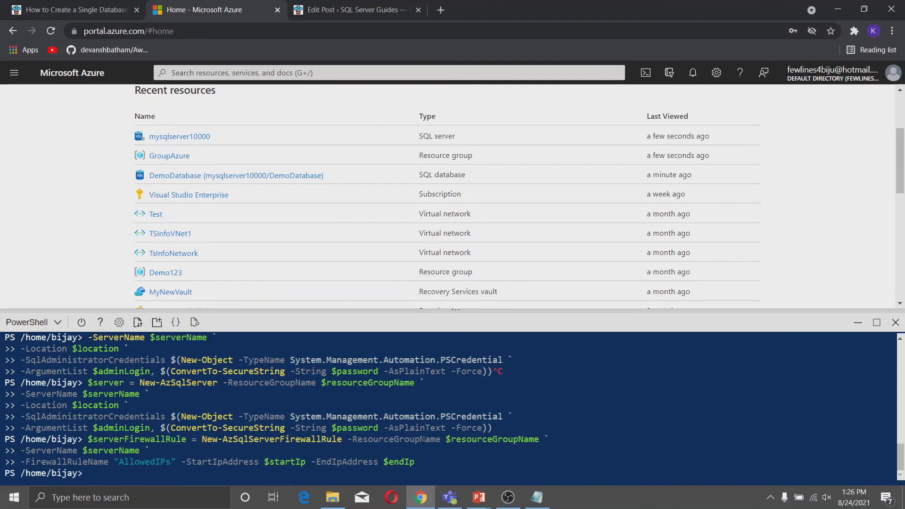
# Run the New-AzSqlDatabase command to create DemoDB, then reload the portal.
pyautogui.hotkey('ctrl', 'shift', 'Tab')
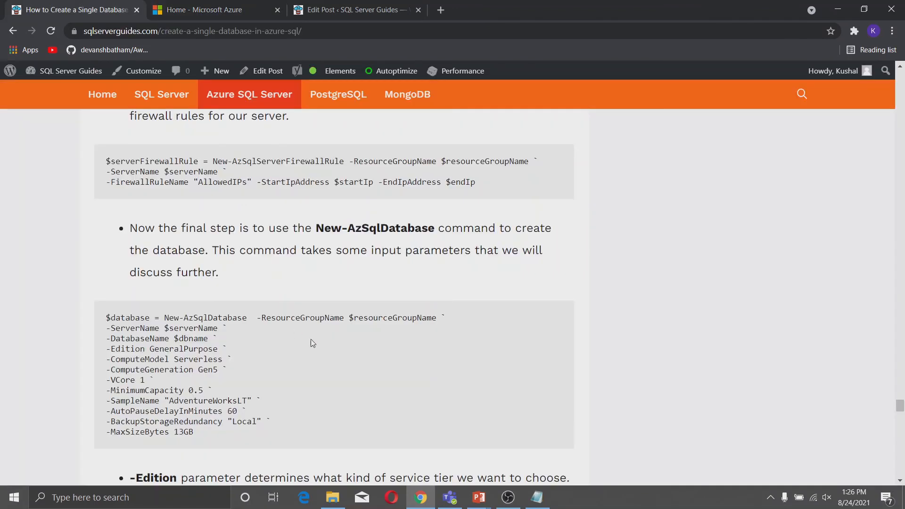
pyautogui.moveTo(106, 316); pyautogui.dragTo(210, 434)
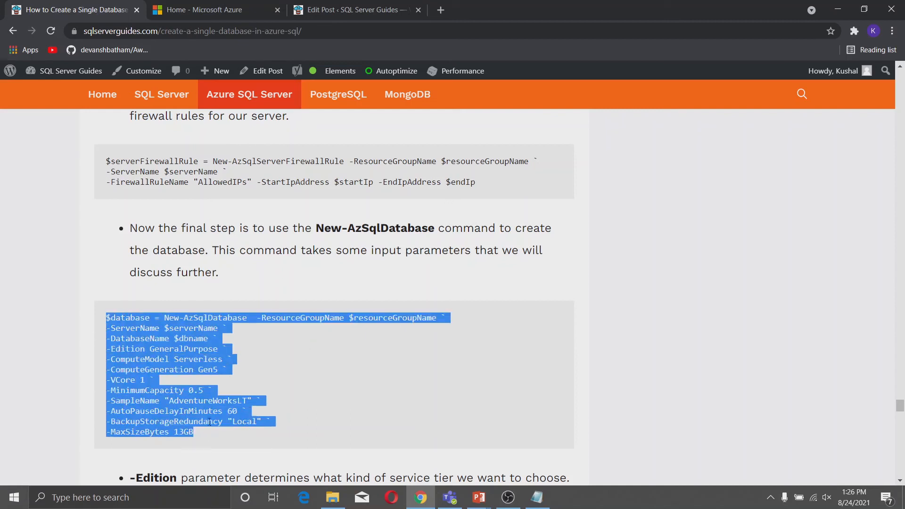
pyautogui.rightClick(210, 419)
pyautogui.click(262, 334)
pyautogui.click(189, 18)
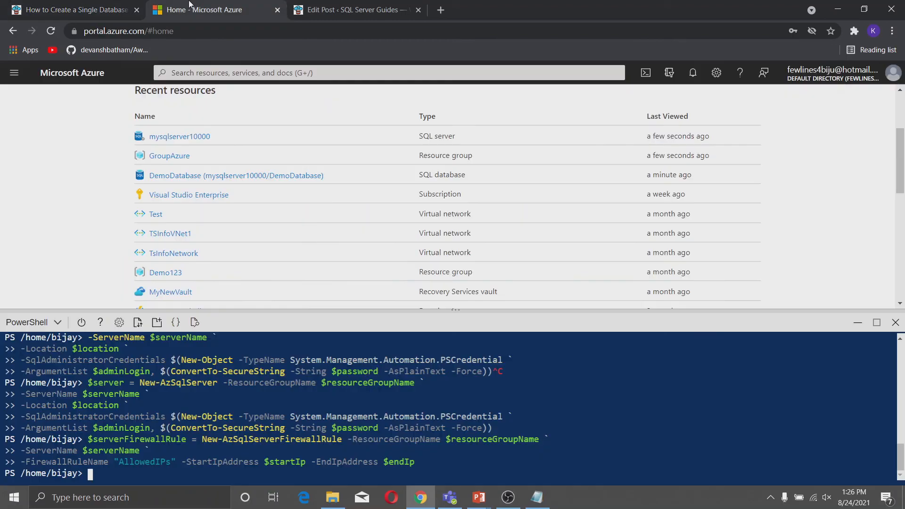
pyautogui.rightClick(534, 406)
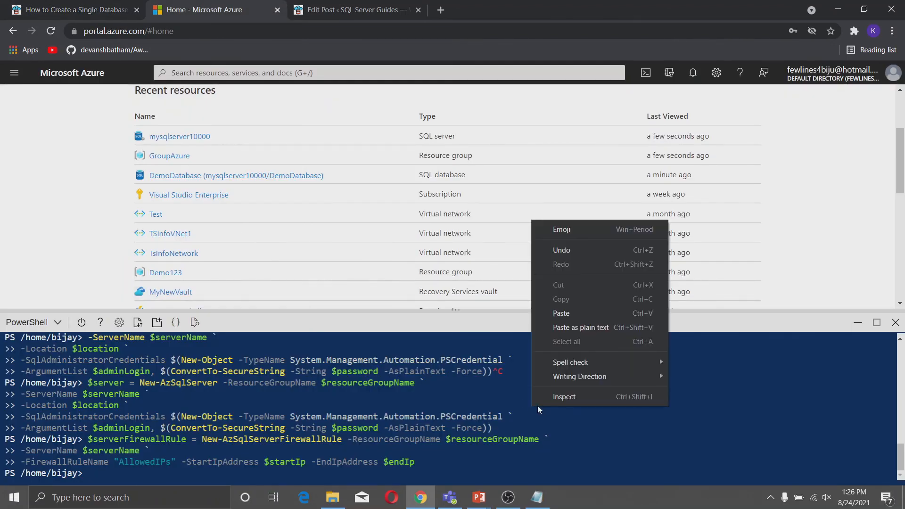
pyautogui.click(565, 314)
pyautogui.press('Return')
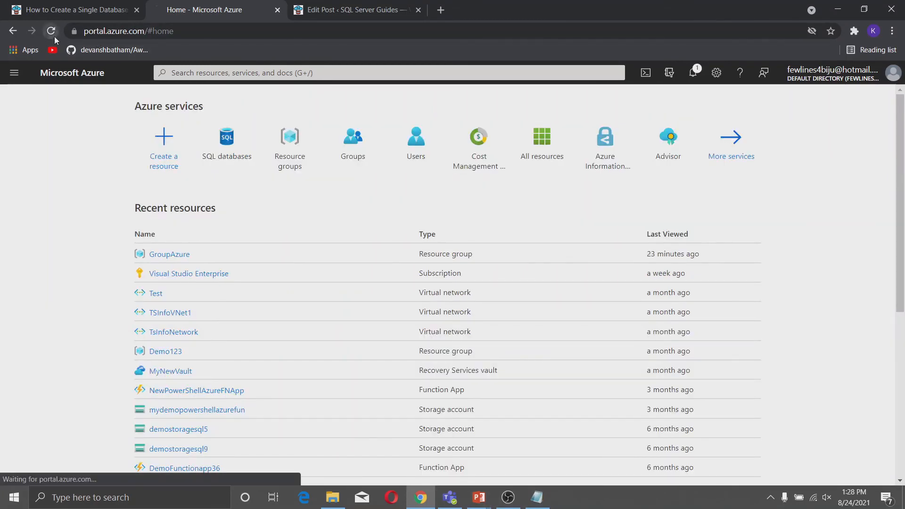
pyautogui.click(51, 31)
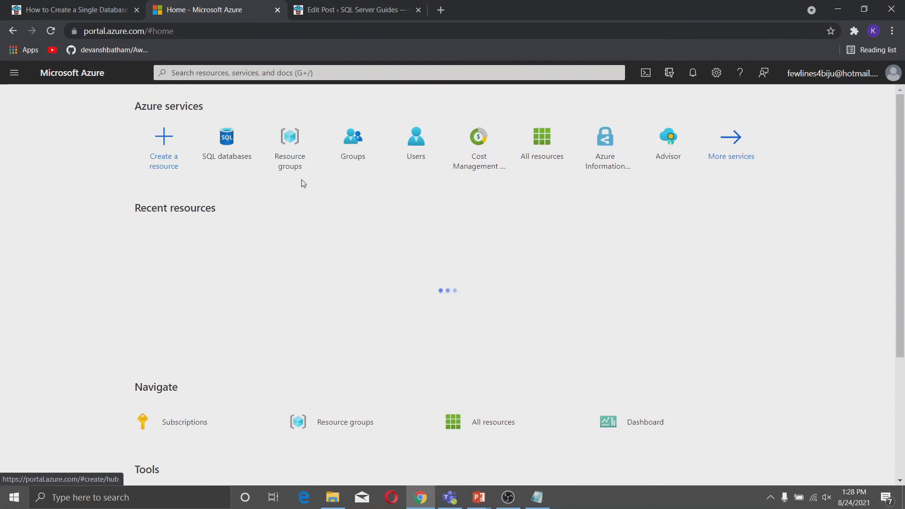
# Open DemoDB (mysql1000/DemoDB) from the SQL databases list and go to its Query editor.
pyautogui.click(237, 154)
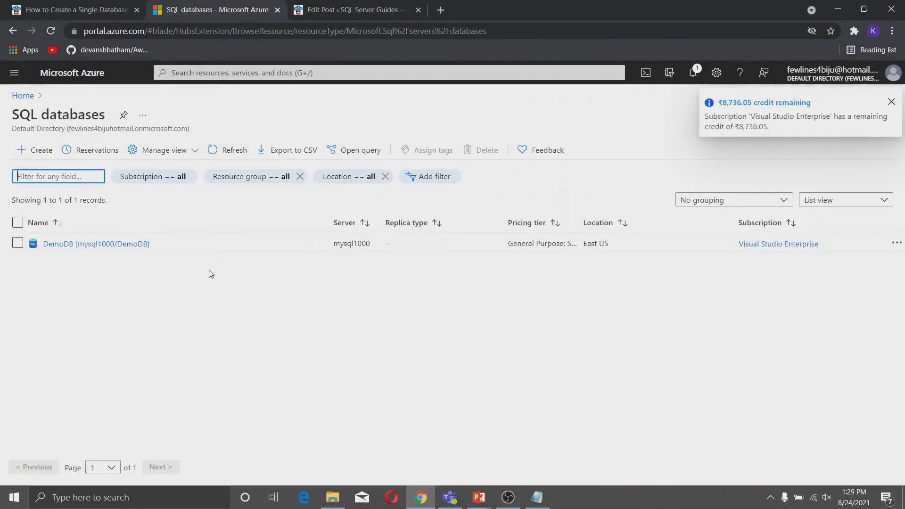
pyautogui.click(115, 244)
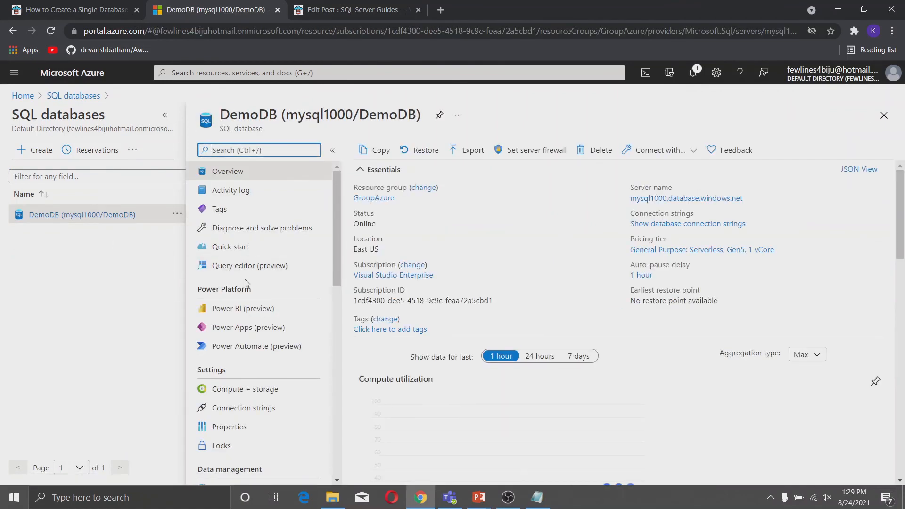
pyautogui.click(232, 269)
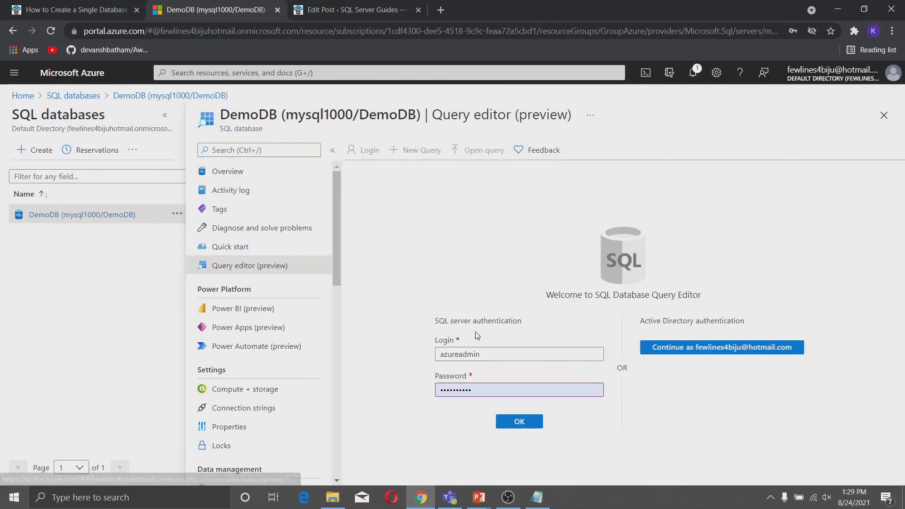
# Sign in to the Query editor with the SQL admin login, whitelisting the client IP.
pyautogui.click(527, 424)
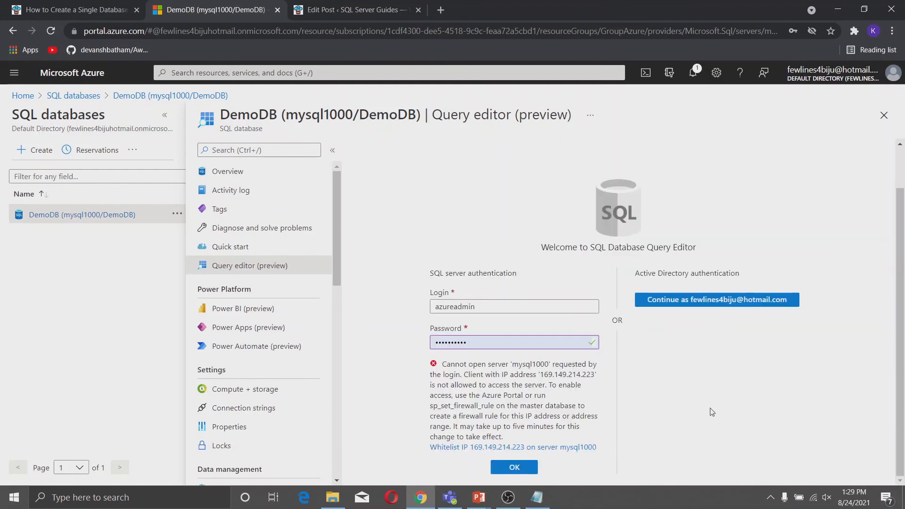
pyautogui.click(489, 448)
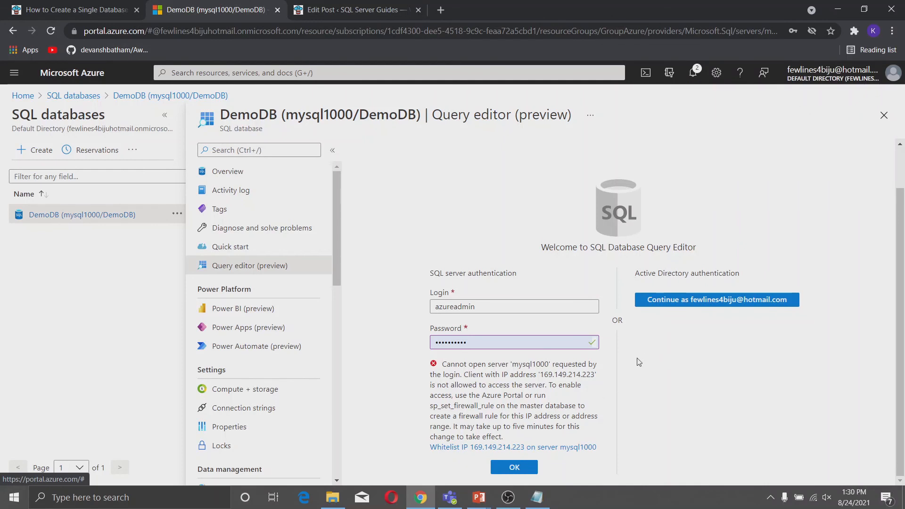
pyautogui.click(513, 468)
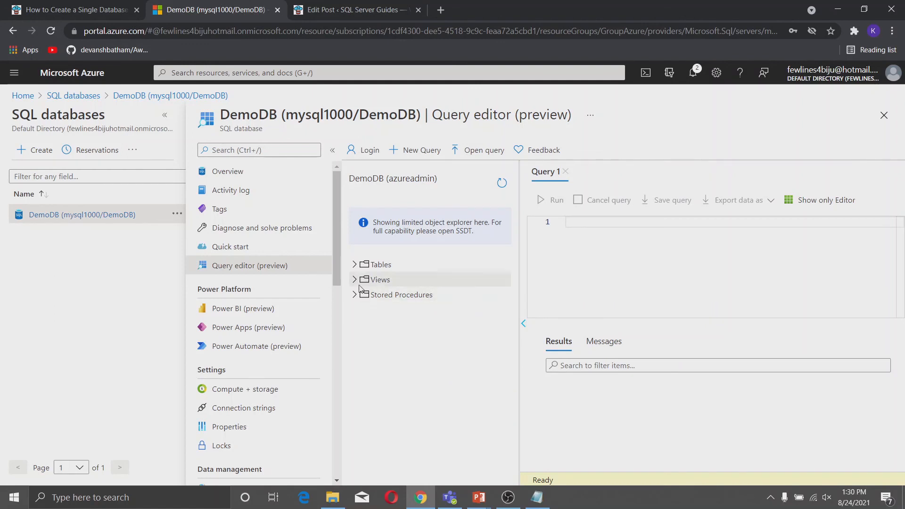
# Expand Tables and Views to show DemoDB's SalesLT sample objects.
pyautogui.click(355, 265)
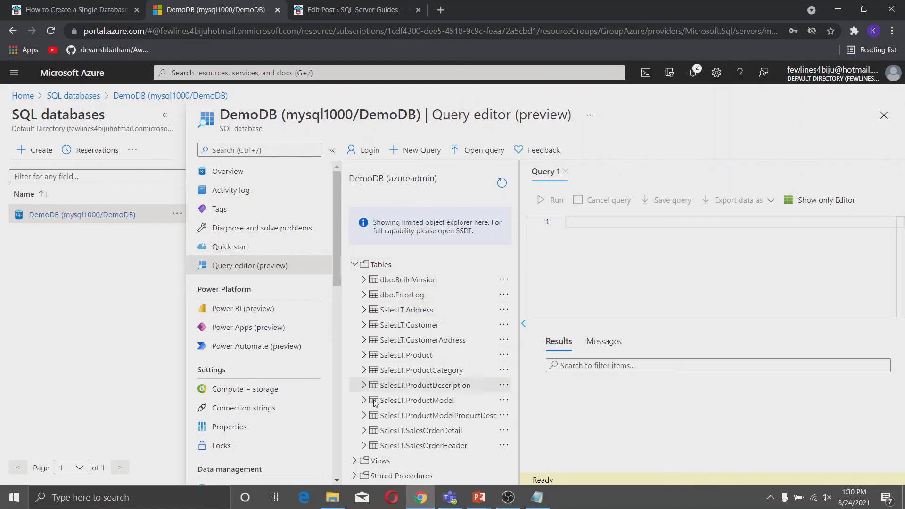
pyautogui.click(360, 460)
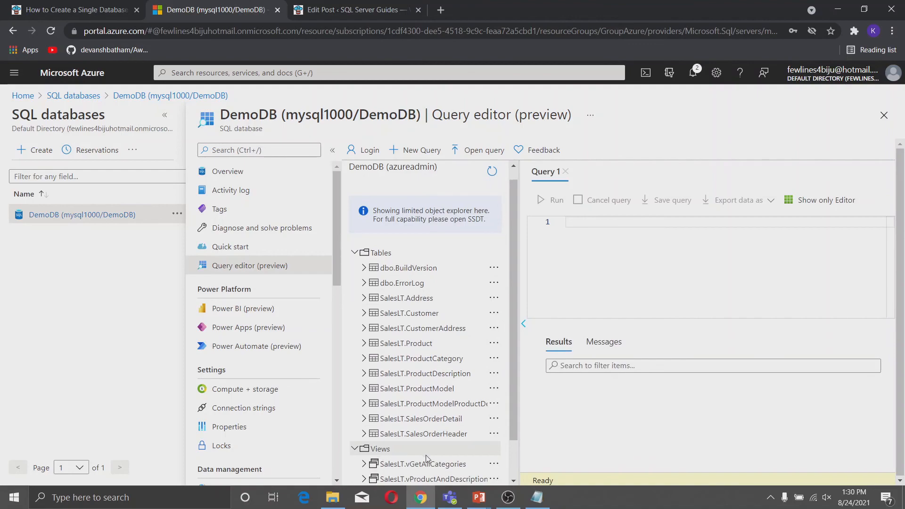
pyautogui.scroll(-1, 428, 452)
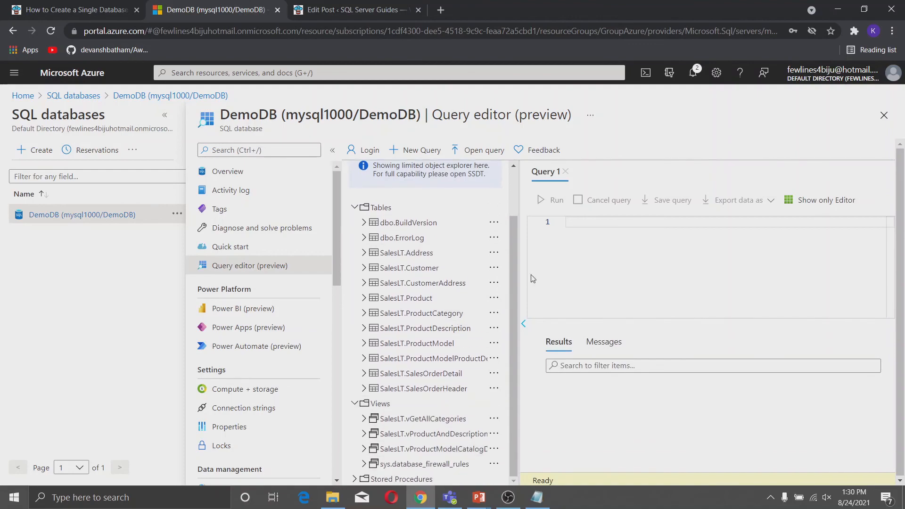